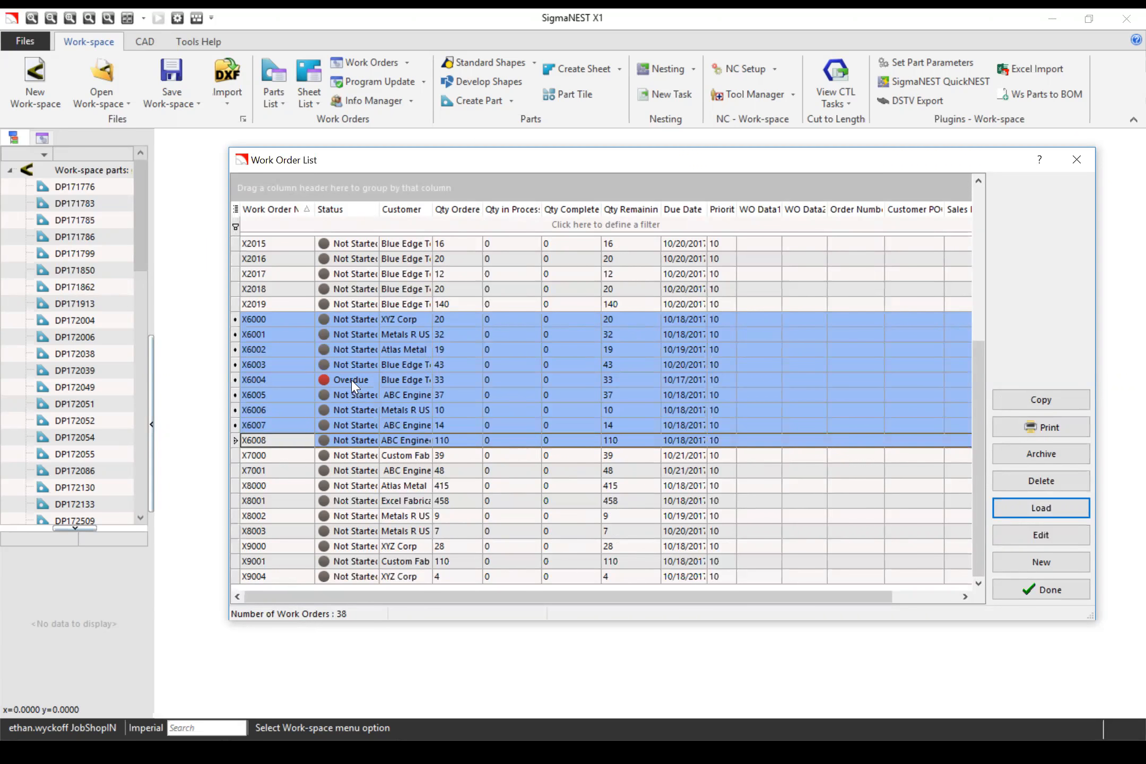
- Close the work order list and start a new task containing all parts filtered to material CR and thickness 0.1050
left_click(1059, 591)
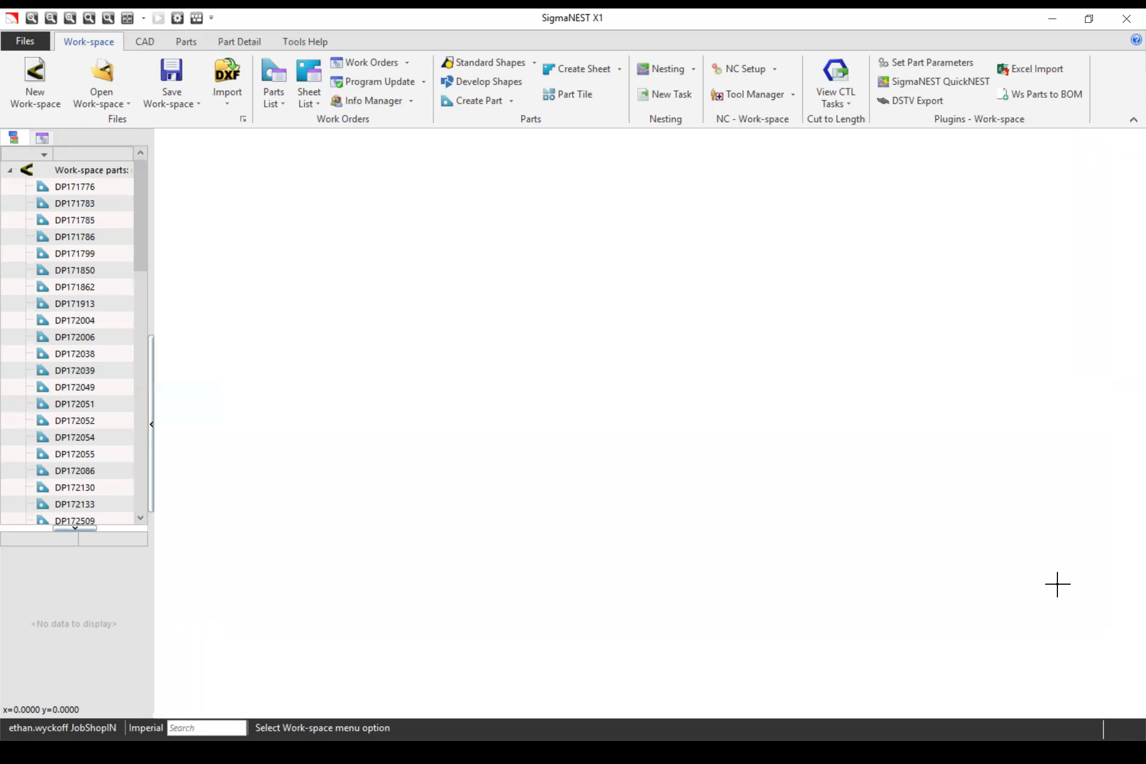
left_click(676, 100)
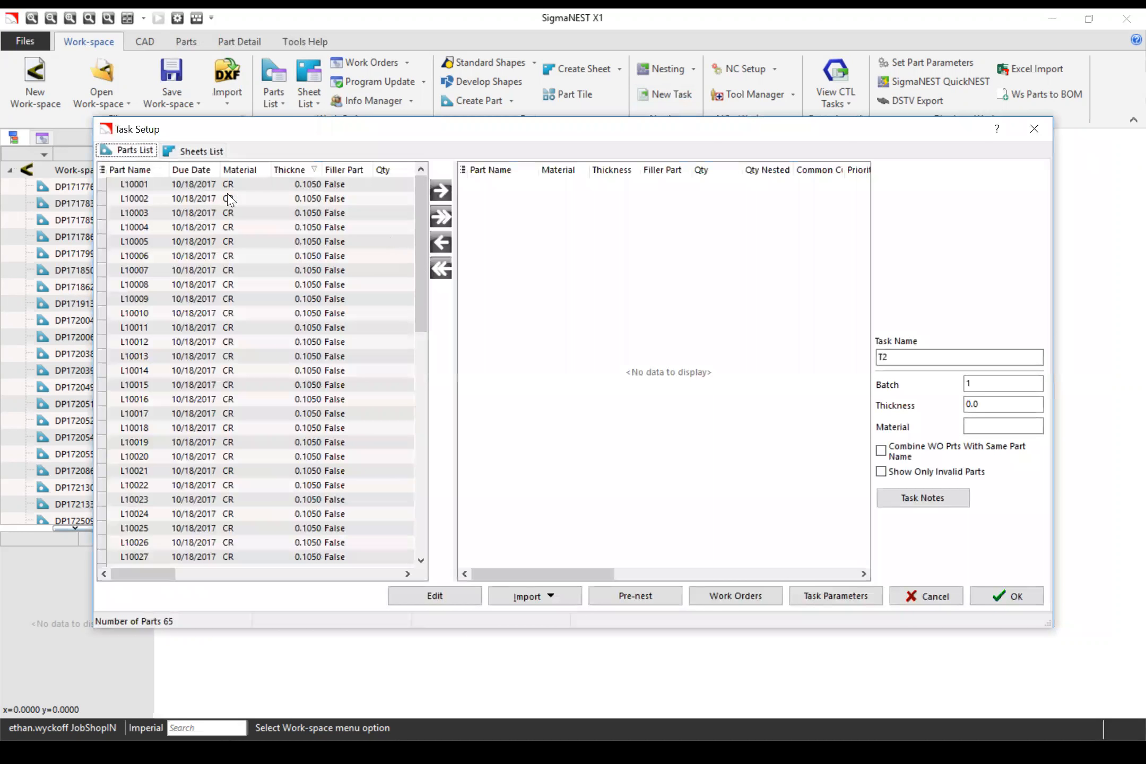
left_click(265, 169)
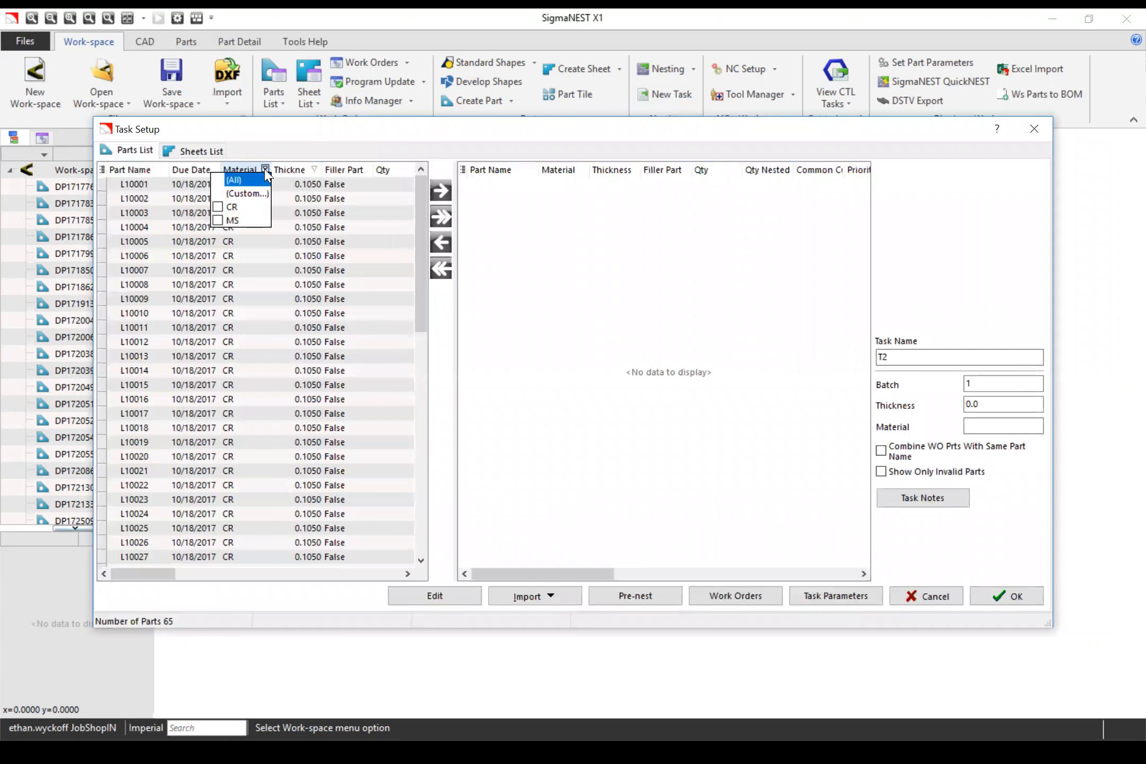
left_click(217, 206)
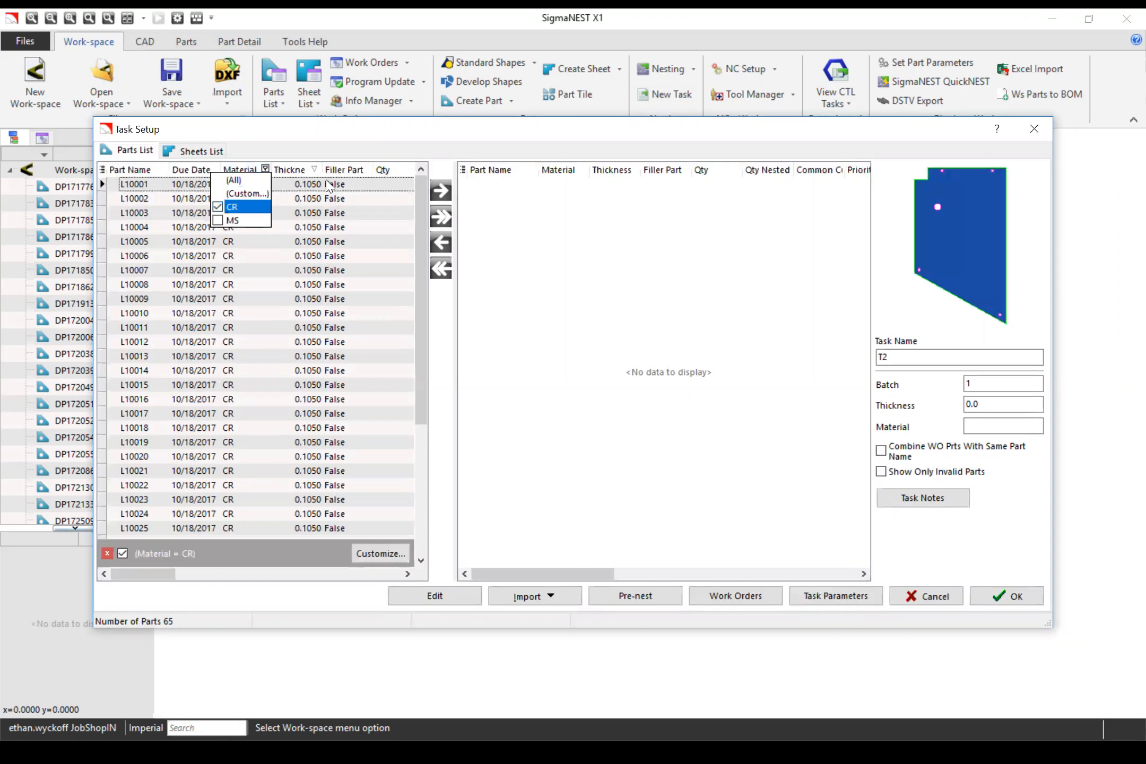
left_click(316, 169)
left_click(308, 222)
left_click(442, 215)
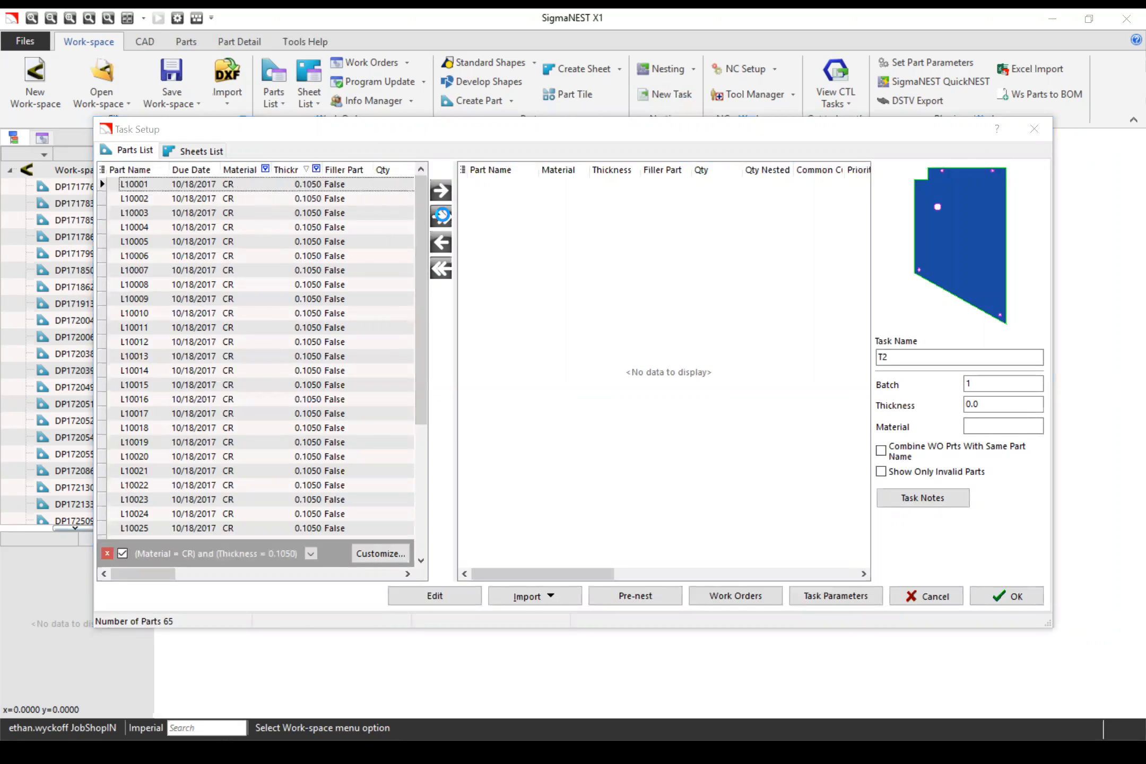
left_click(677, 384)
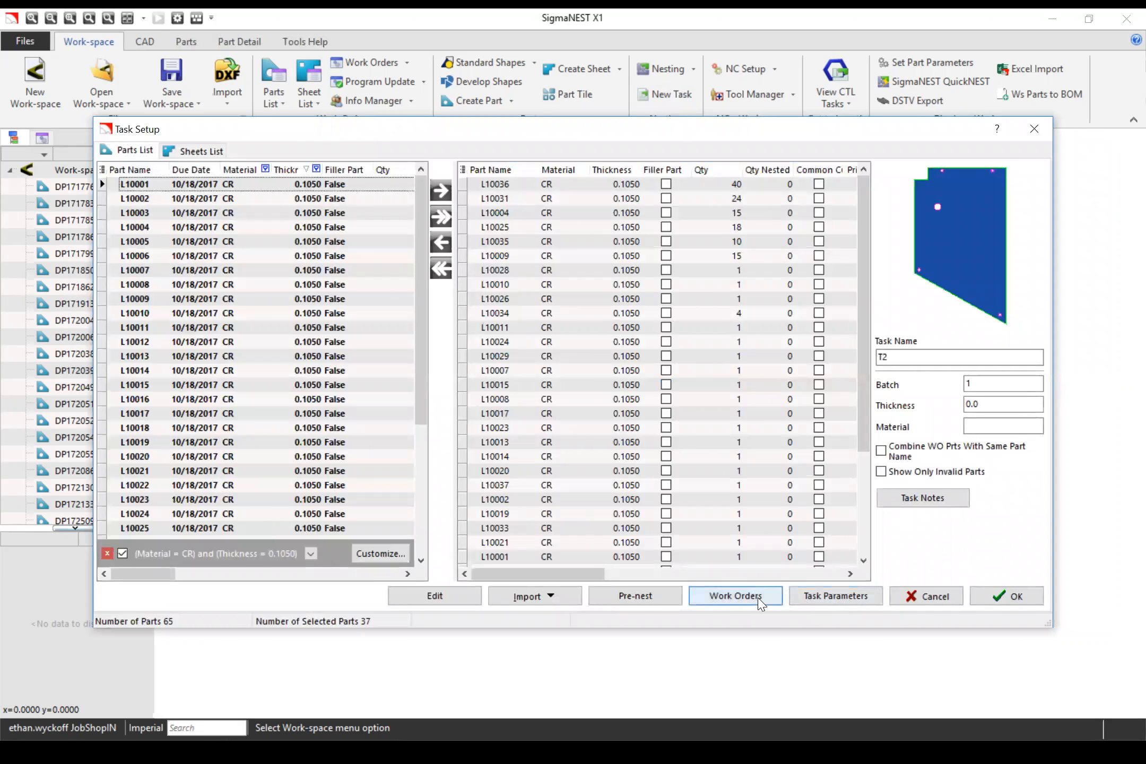
- Load one 120 x 48 and one 96 x 48 CR sheet of 0.105 thickness from the sheet library into the task
left_click(198, 153)
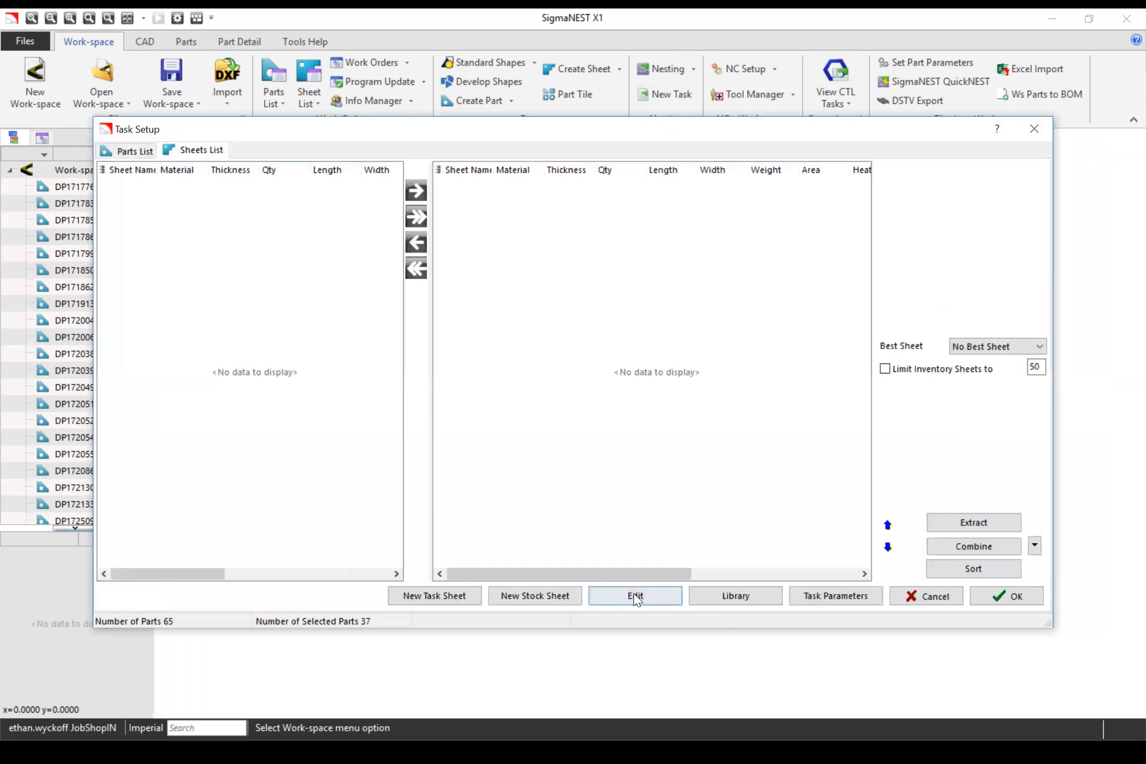
left_click(726, 599)
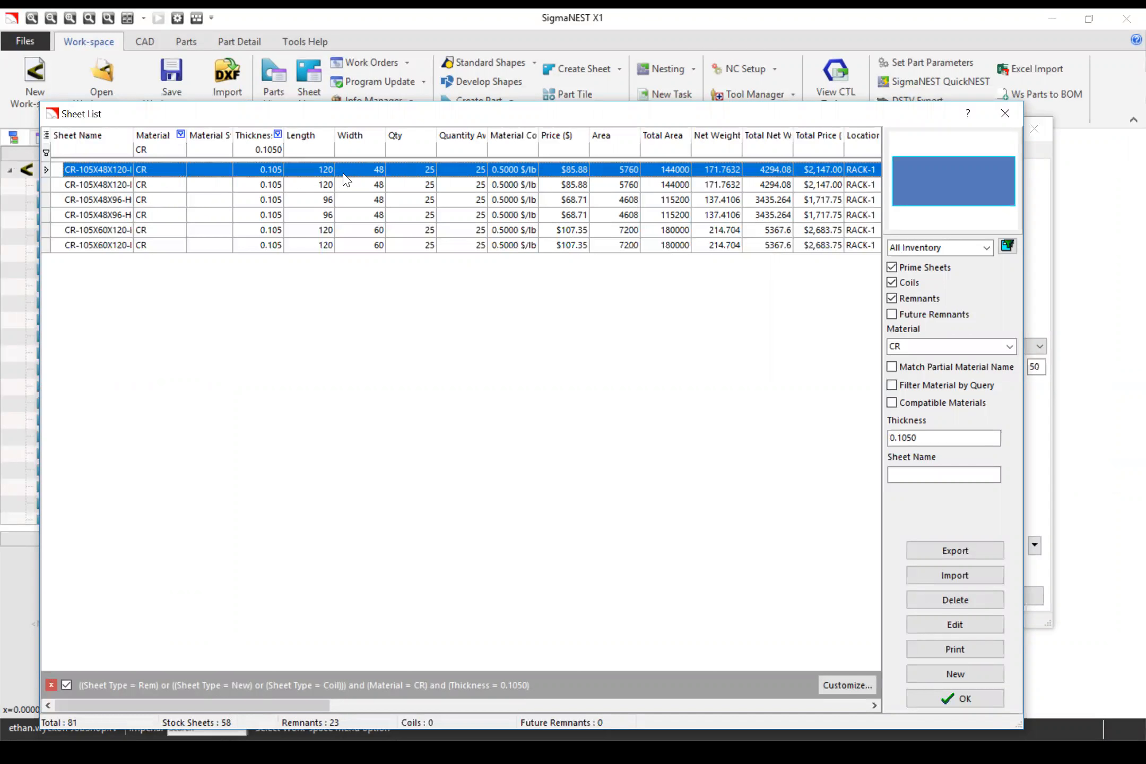
left_click(340, 215, "ctrl")
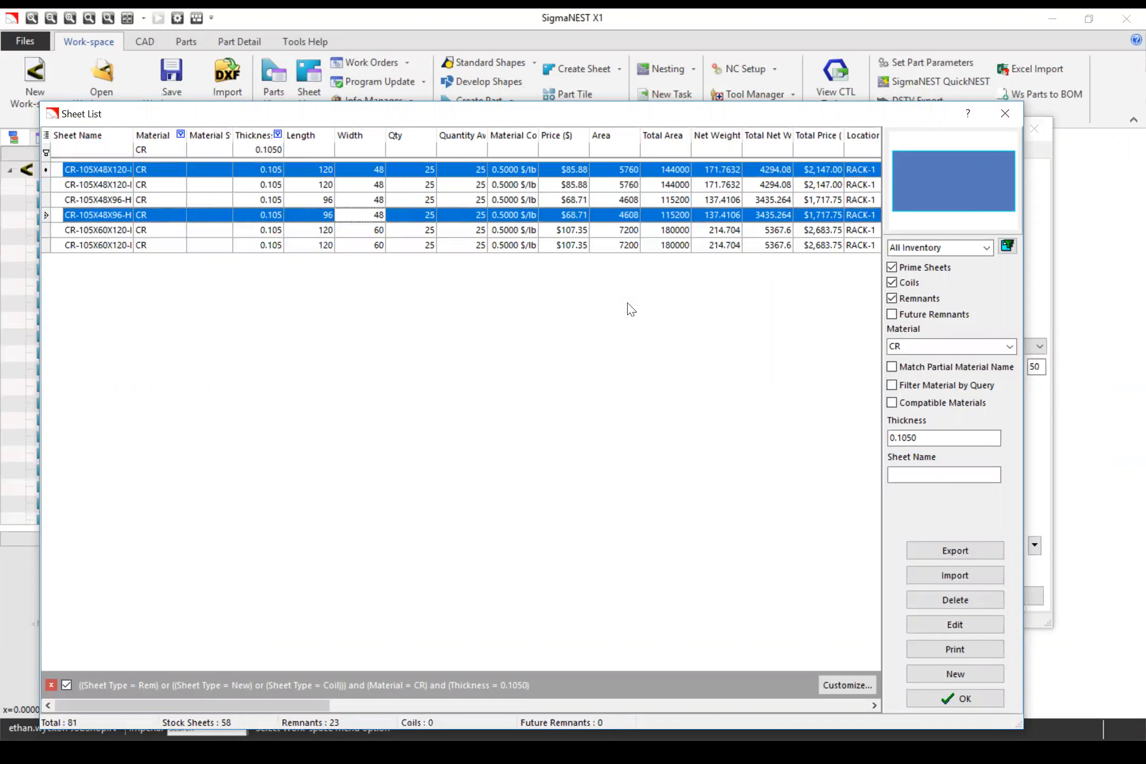
left_click(958, 698)
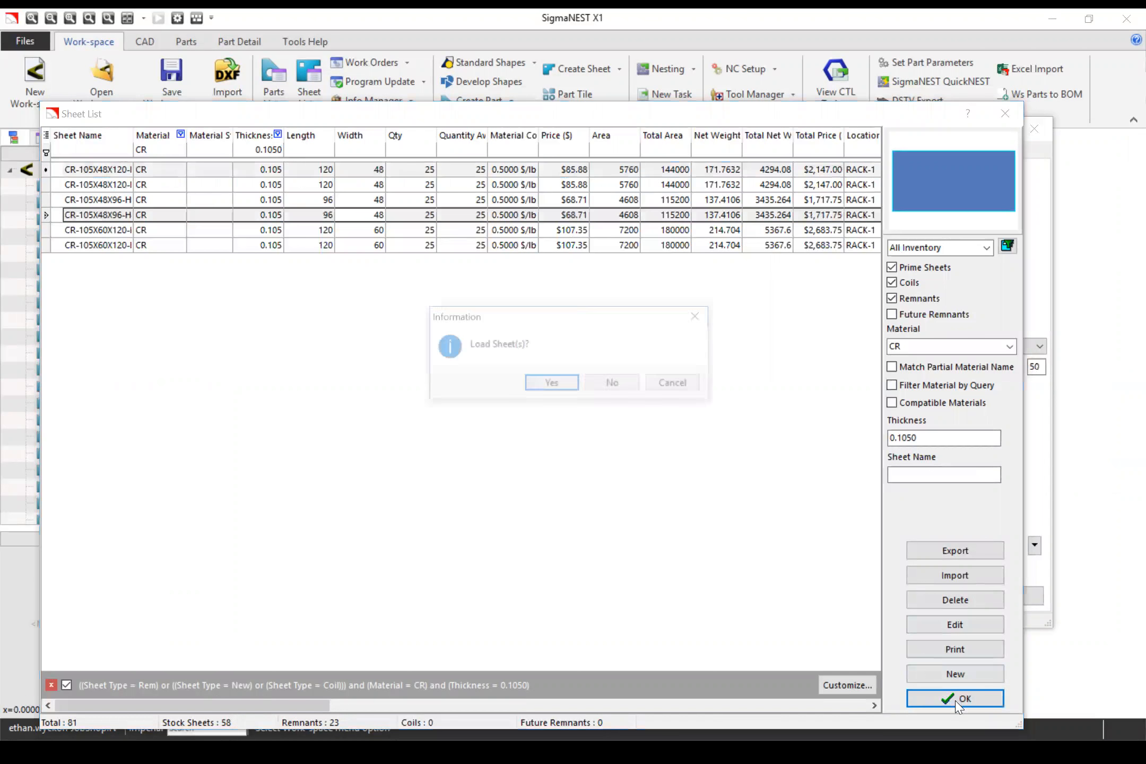
left_click(551, 384)
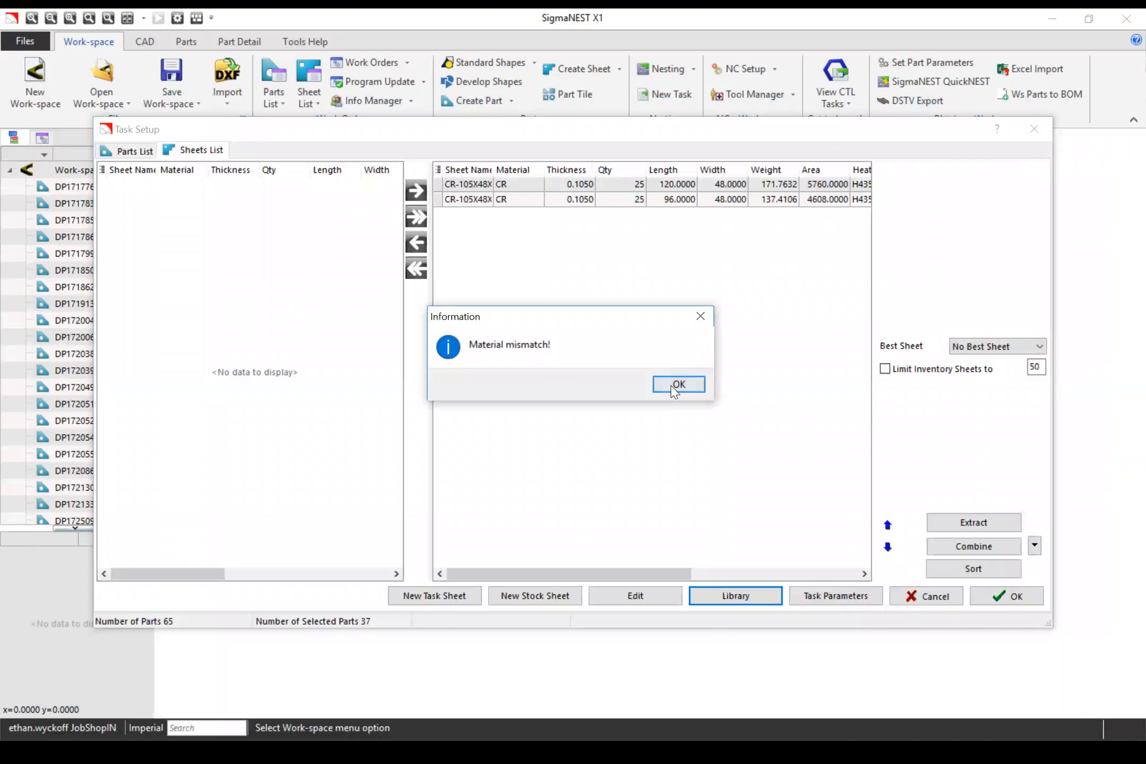
left_click(675, 386)
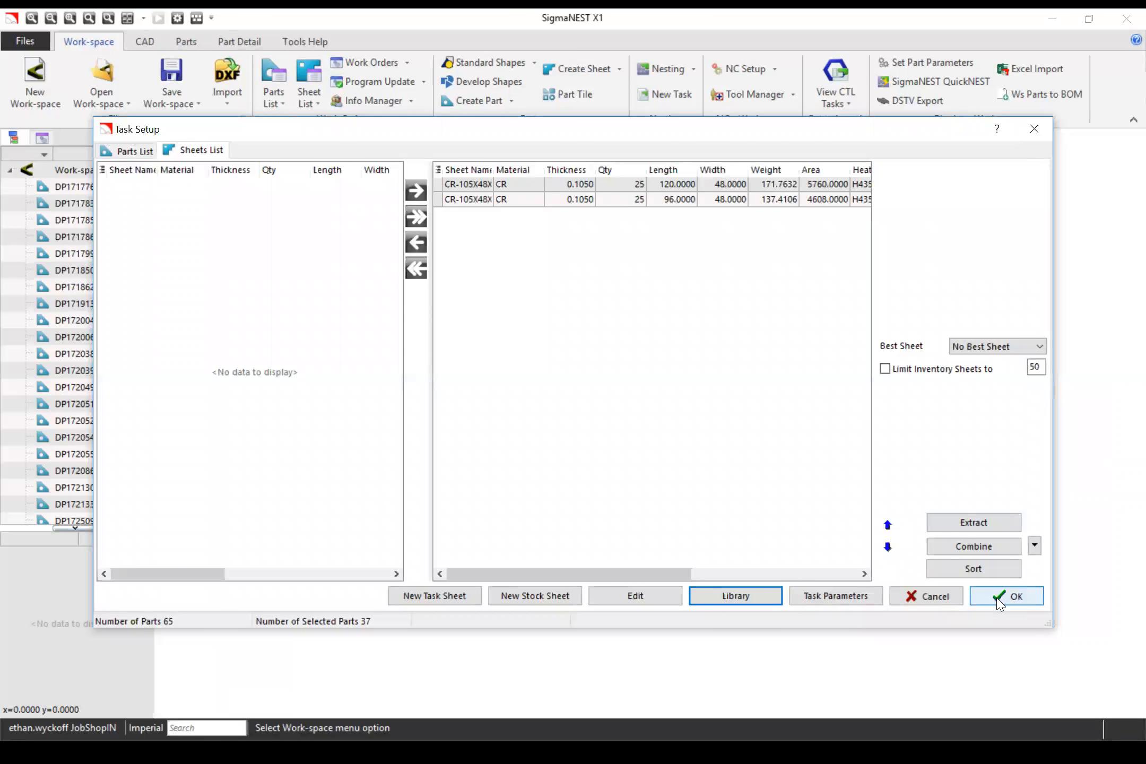
- Review the task parameters, keep them as they are, and accept the task setup
left_click(844, 597)
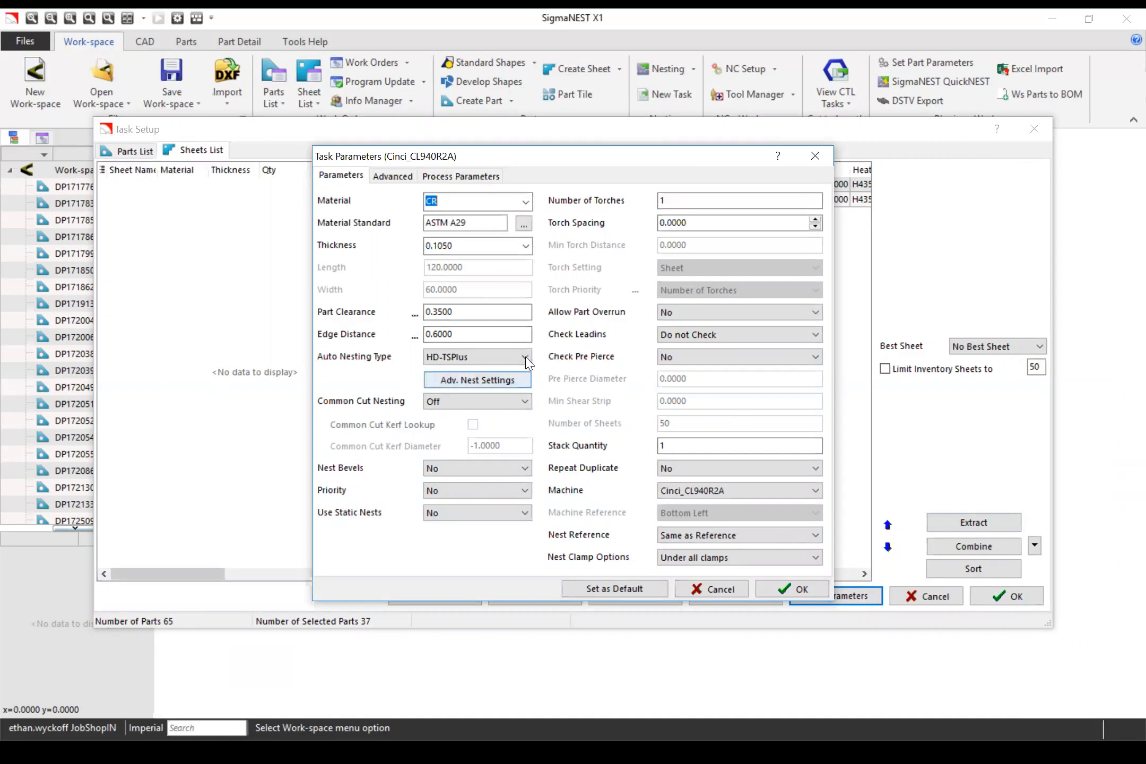
left_click(789, 589)
left_click(1018, 600)
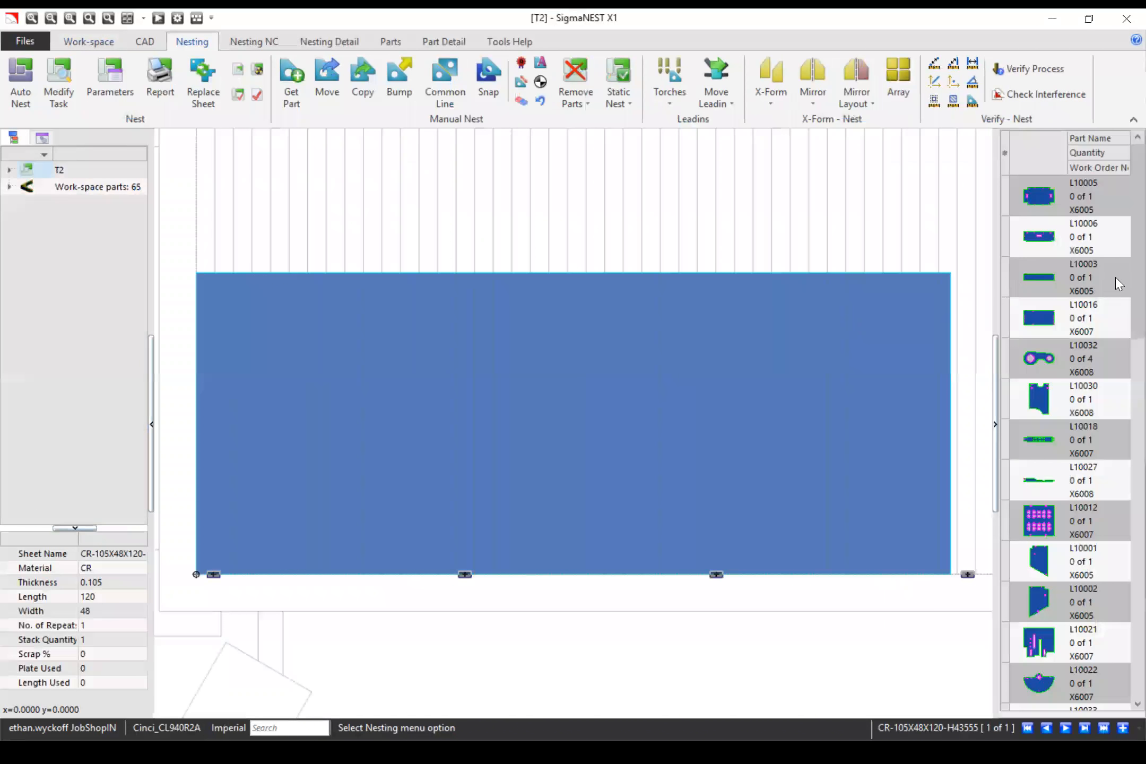
- Look through the list of parts waiting for nesting and run automatic nesting on the task
scroll(1124, 275, "down", 5)
scroll(1121, 425, "up", 5)
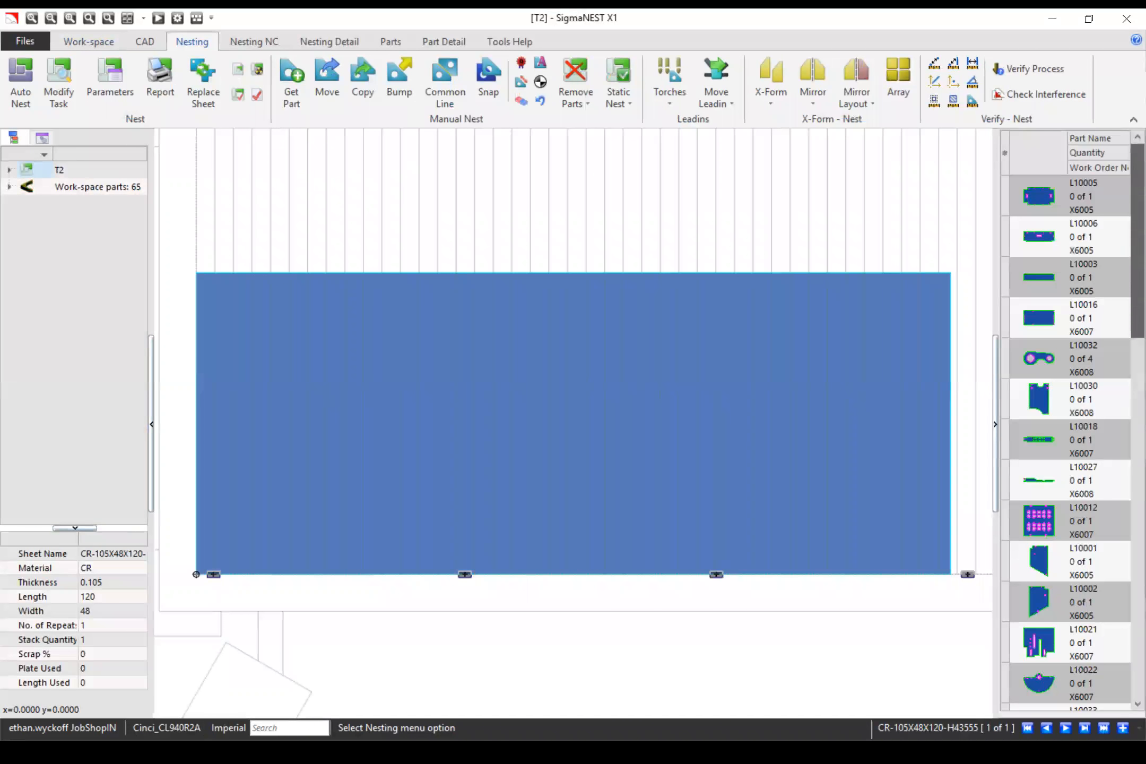
left_click(21, 79)
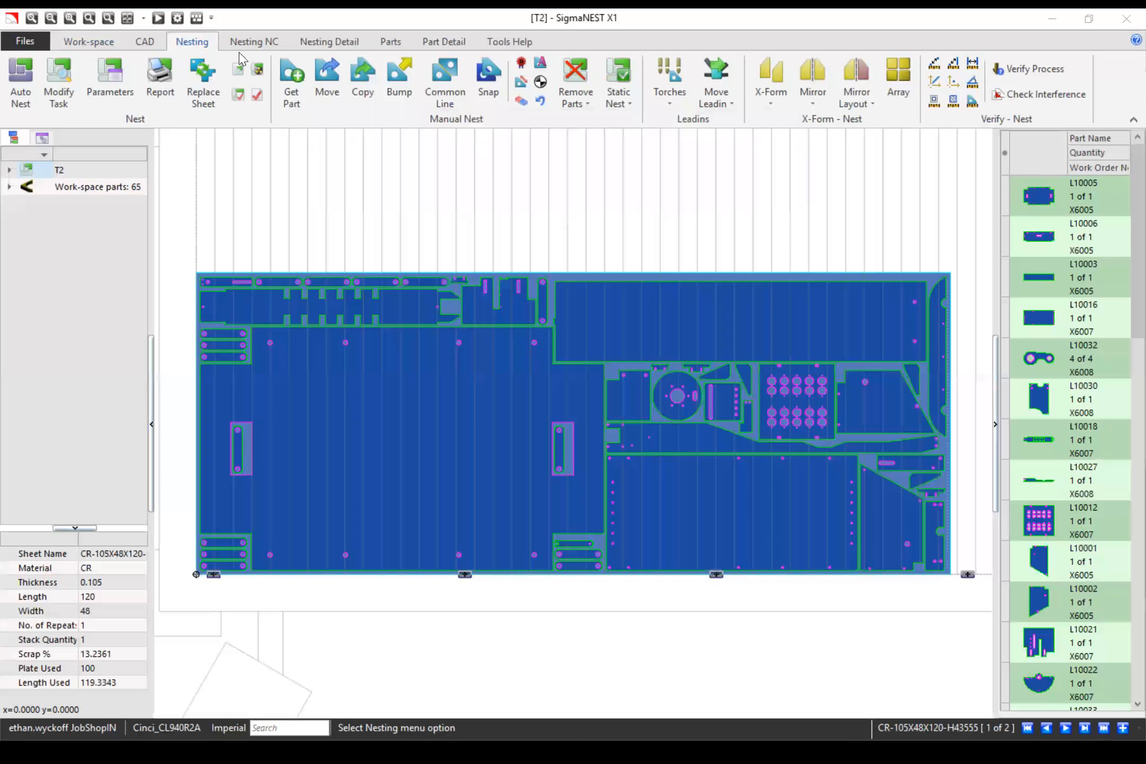
- Apply Auto NC to all sheets using the existing cutting settings
left_click(247, 45)
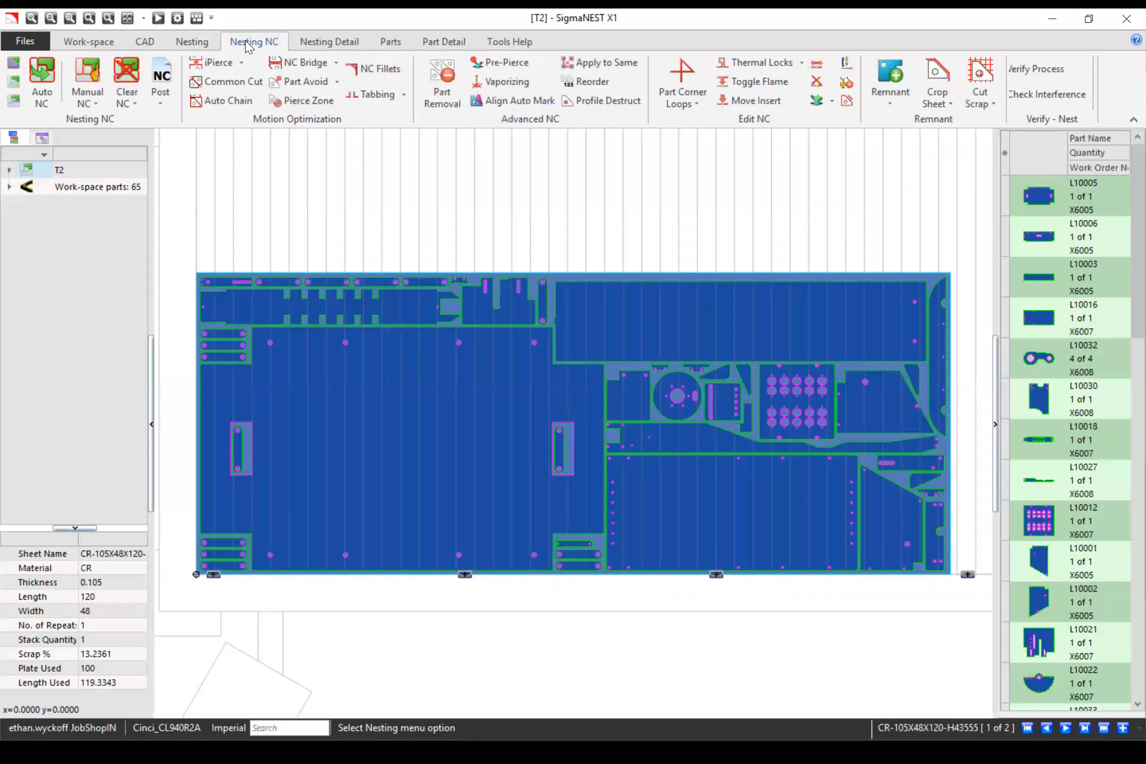
left_click(39, 76)
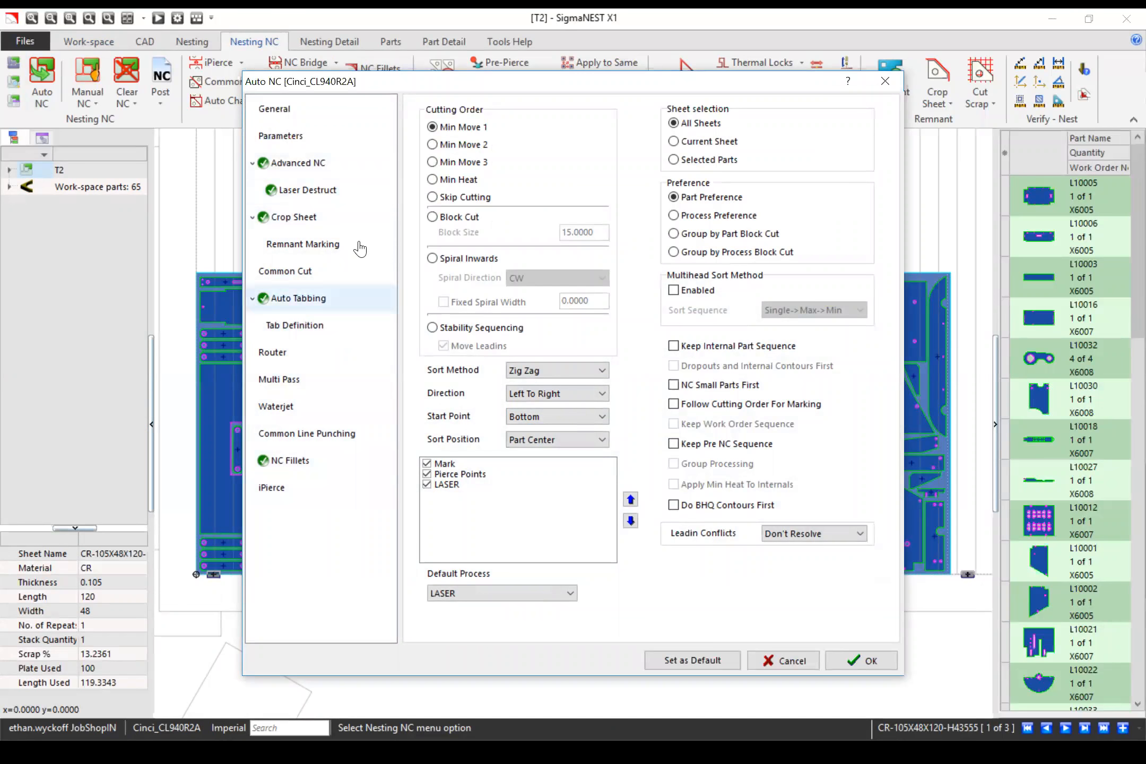
left_click(858, 663)
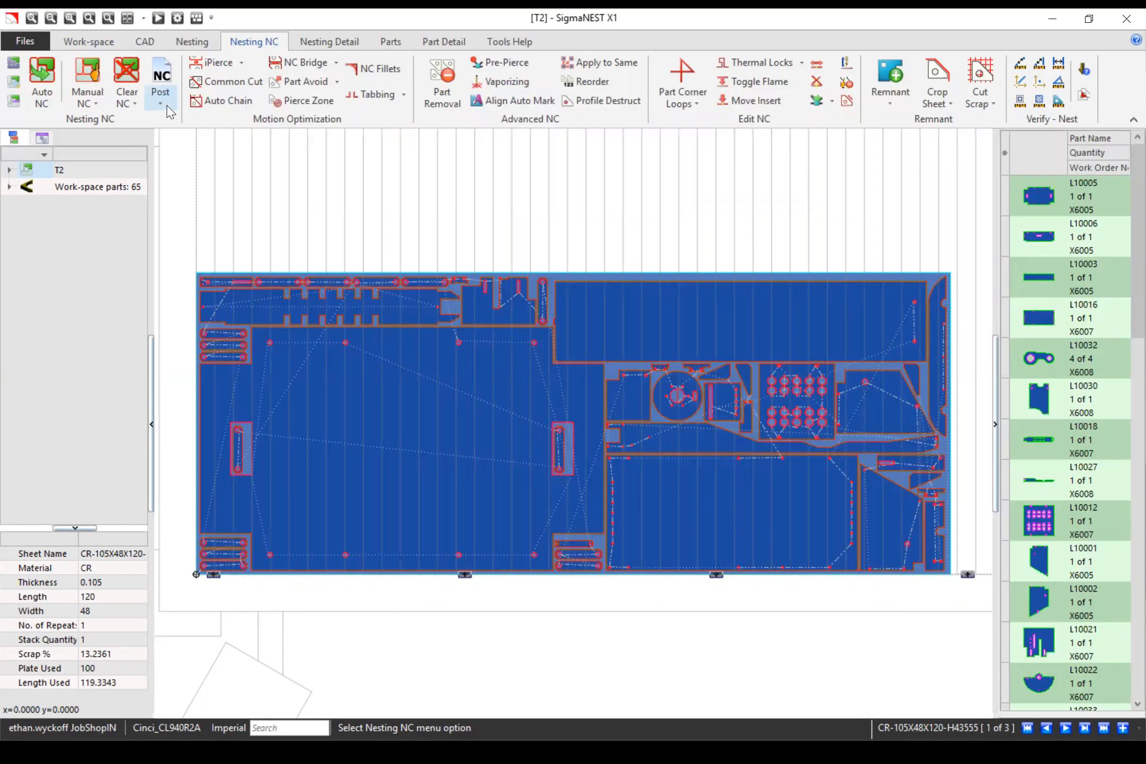
- Post the NC programs for all nested sheets and close the posting window
left_click(162, 100)
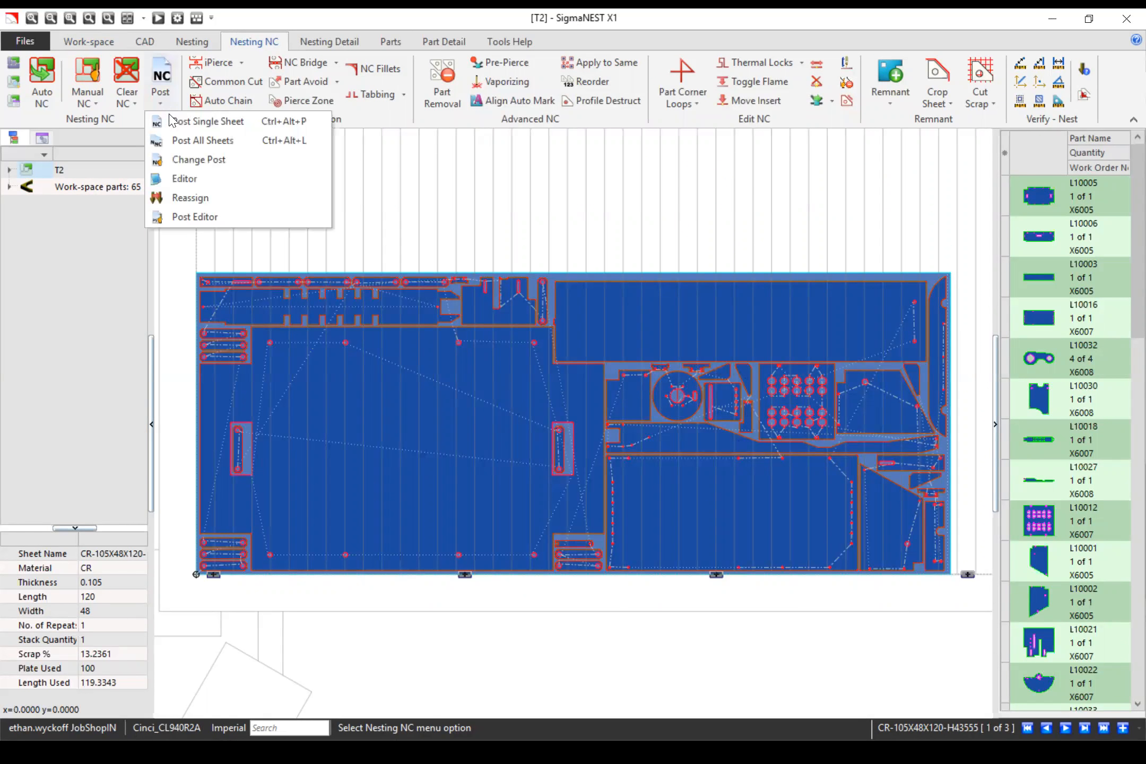
left_click(202, 143)
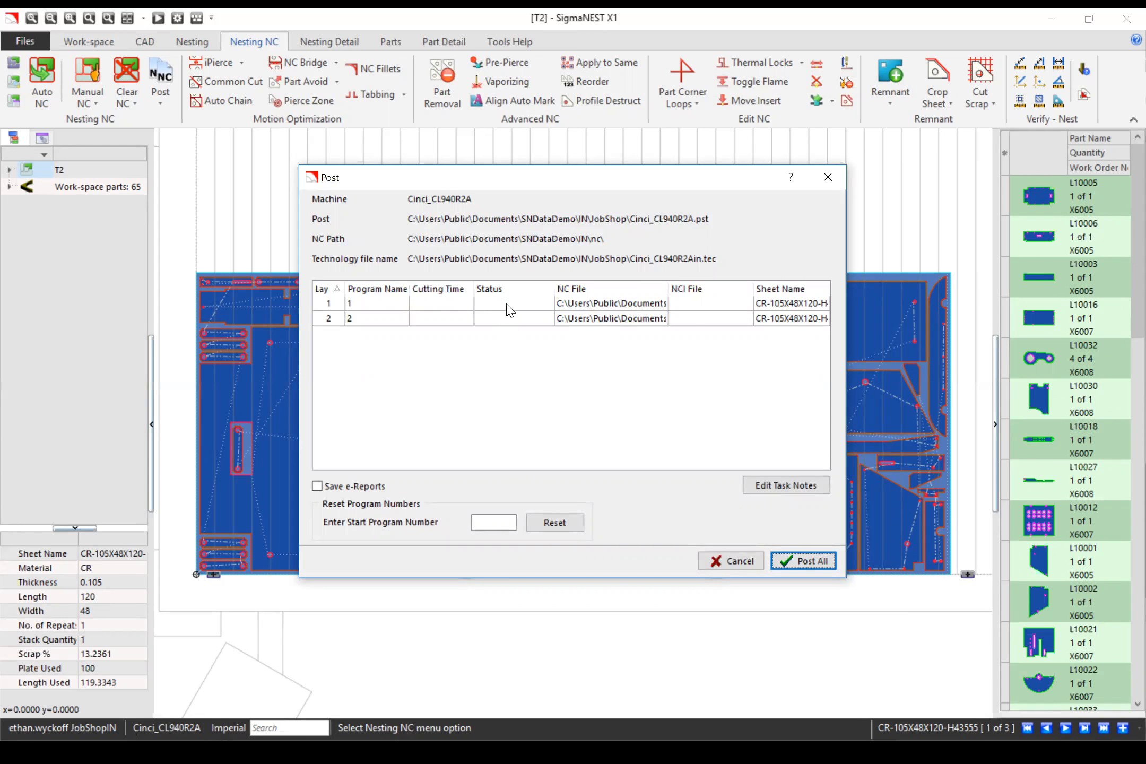
left_click(802, 561)
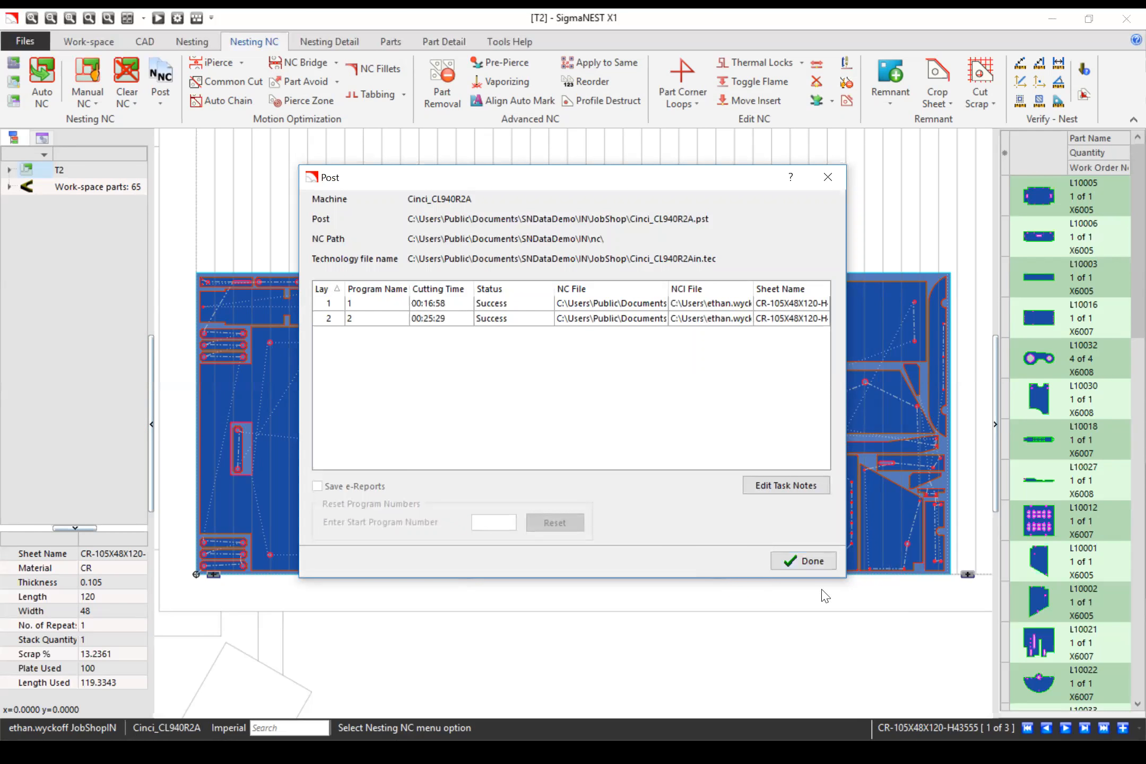
left_click(815, 561)
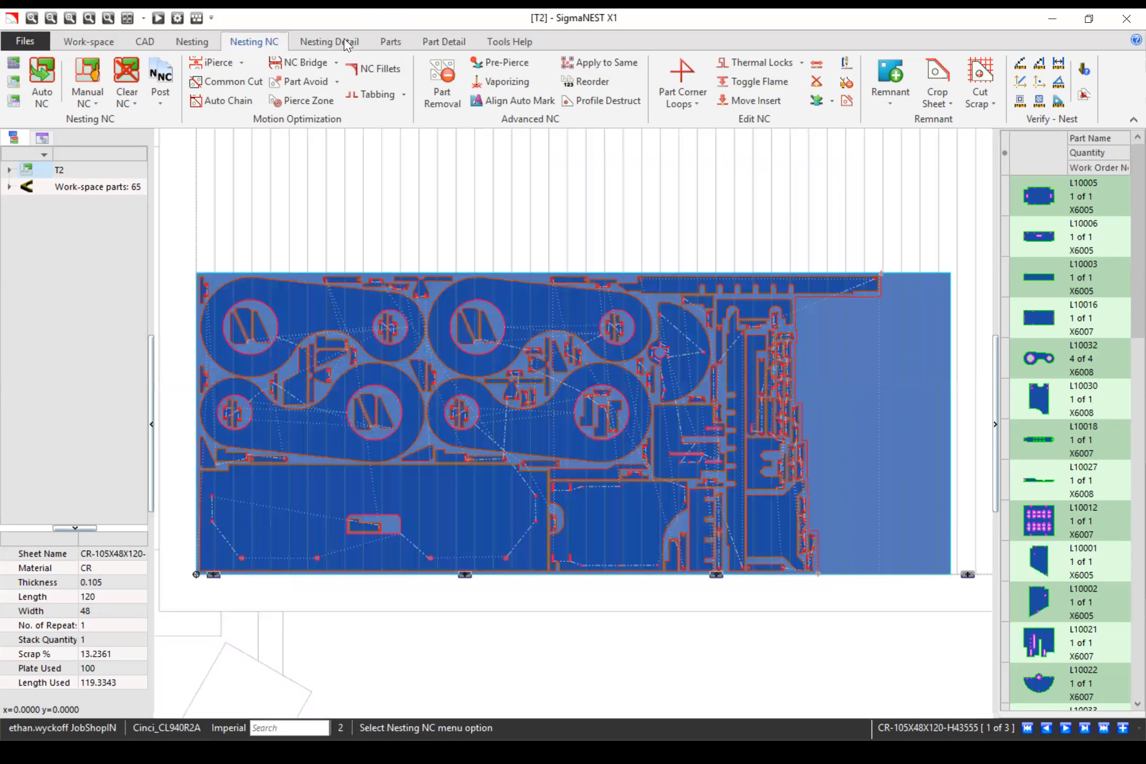
- Open the task report and preview the Task Layout Summary and Layout Detail Work Orders printouts for all sheets
left_click(348, 43)
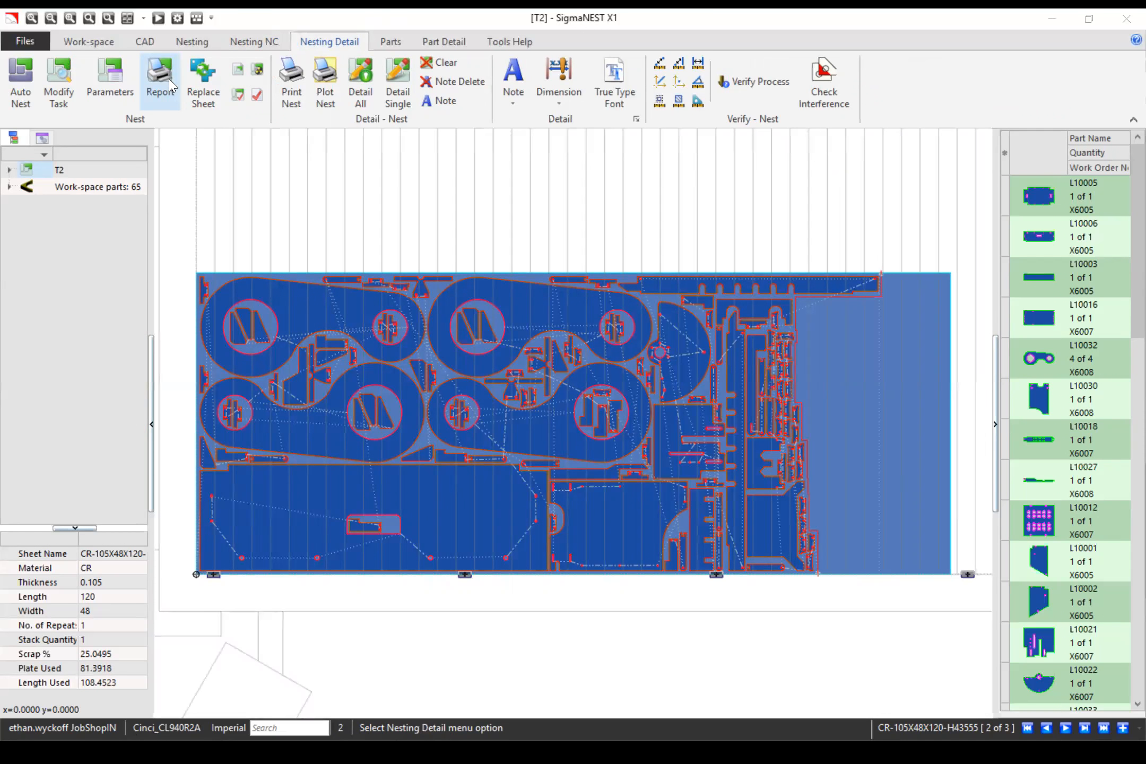
left_click(170, 84)
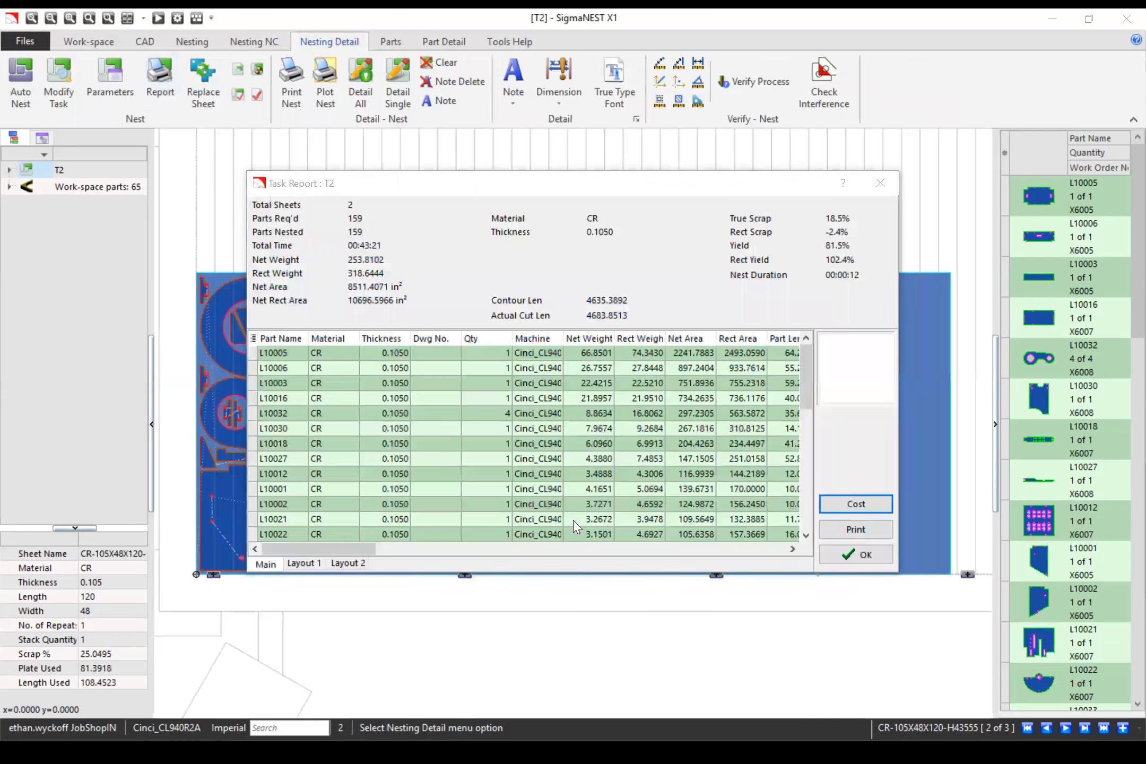
left_click(836, 531)
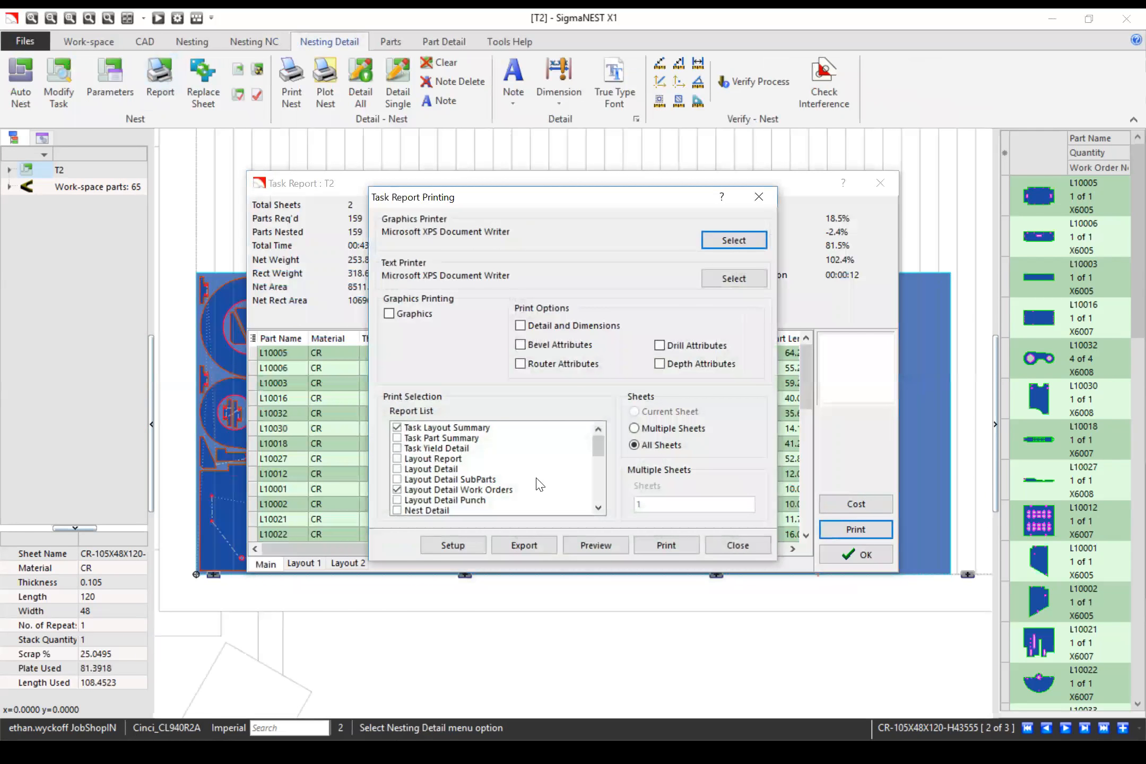
left_click(593, 545)
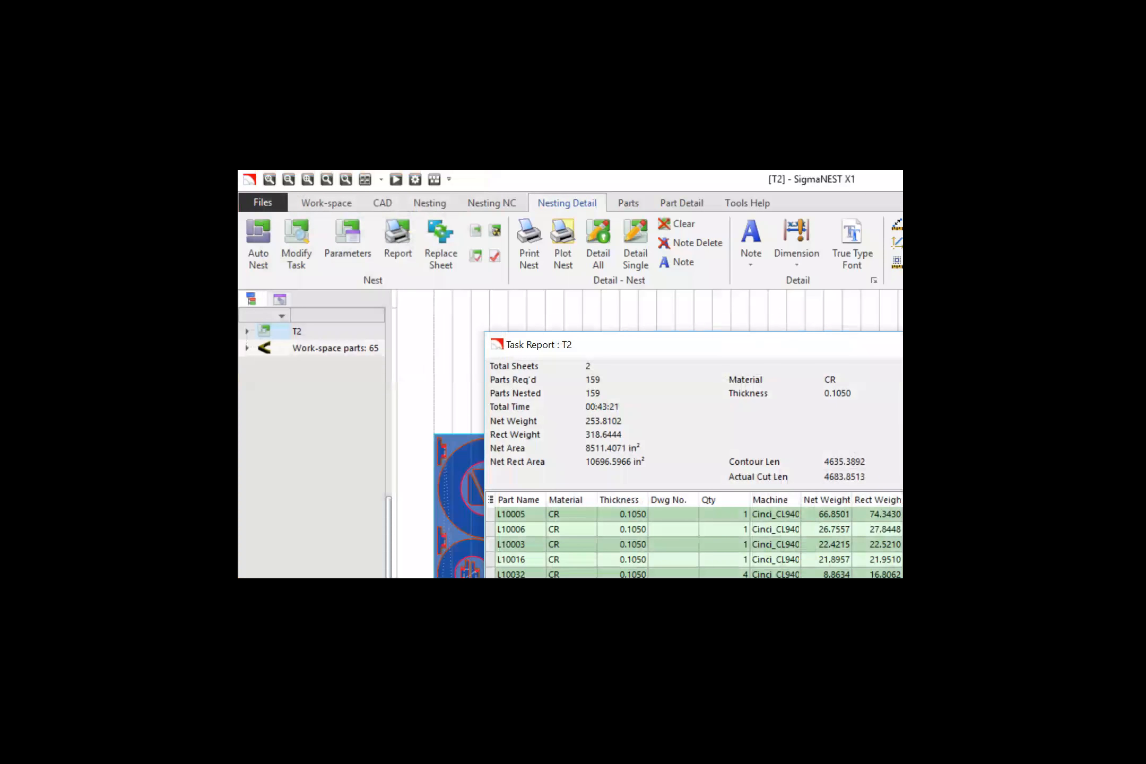
- Close the task report and exit SigmaNEST without saving changes
key("Escape")
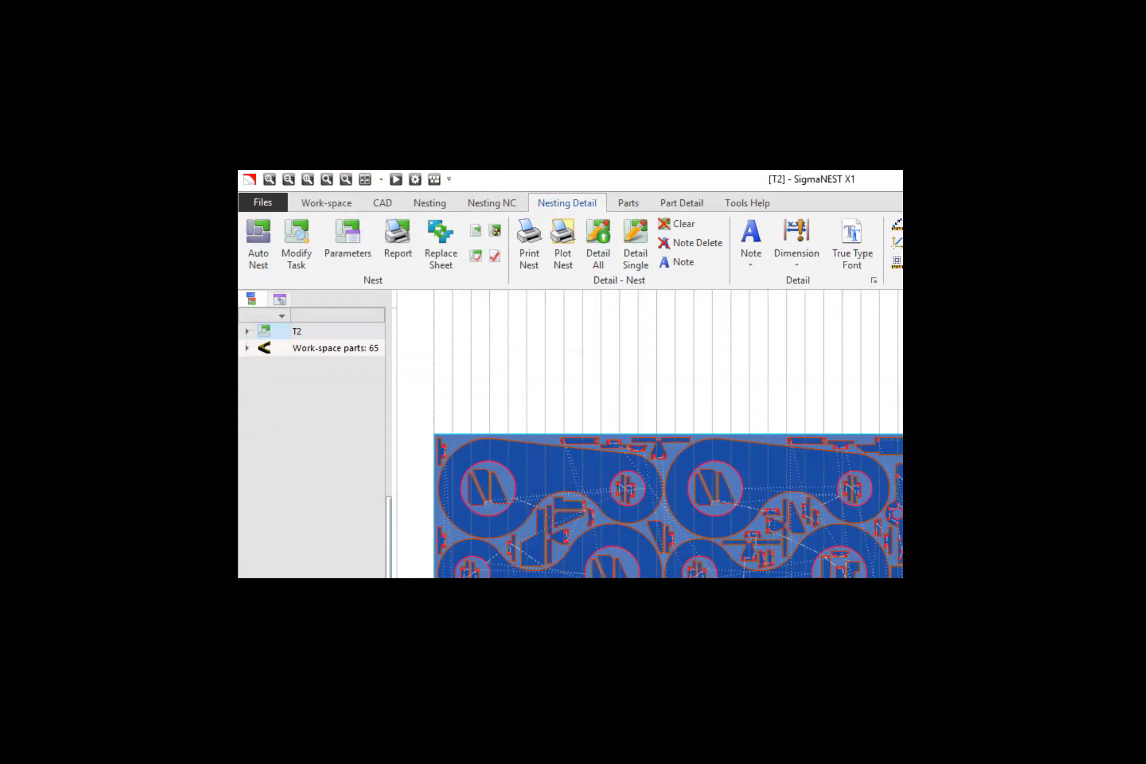
key("alt+F4")
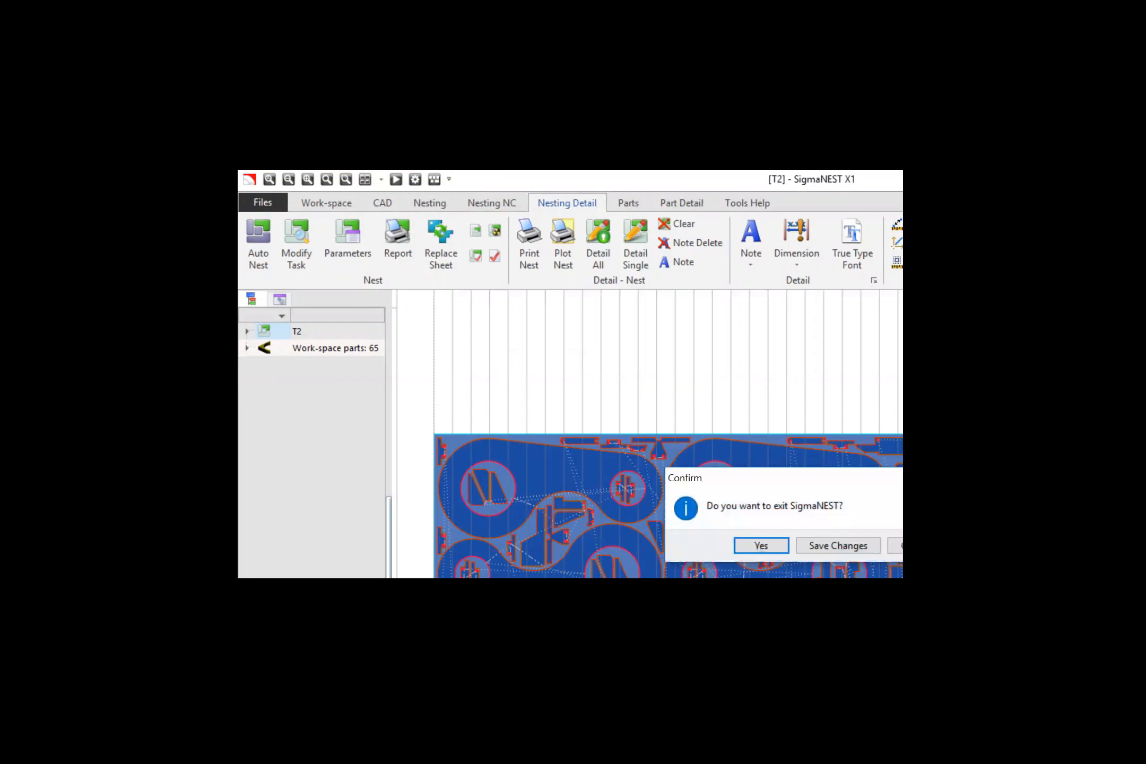
left_click(761, 545)
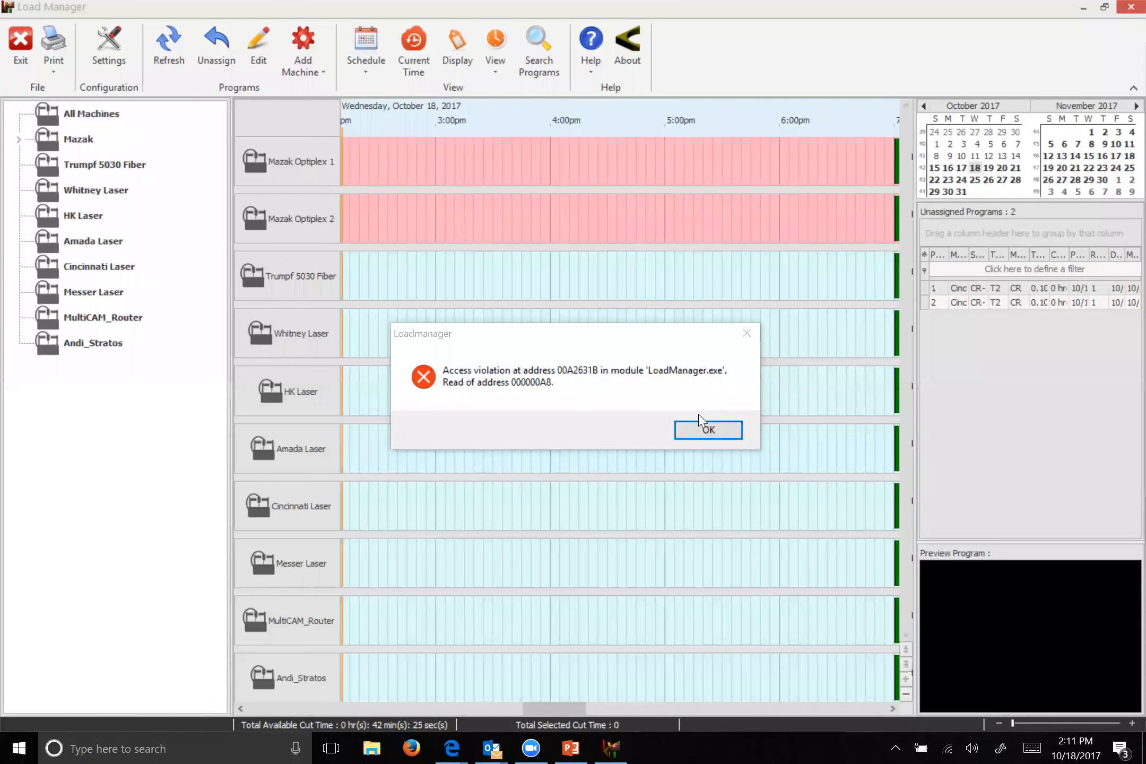
- In Load Manager, dismiss the error and schedule unassigned programs 1 and 2 one after the other on the Cincinnati Laser for October 18
key("Return")
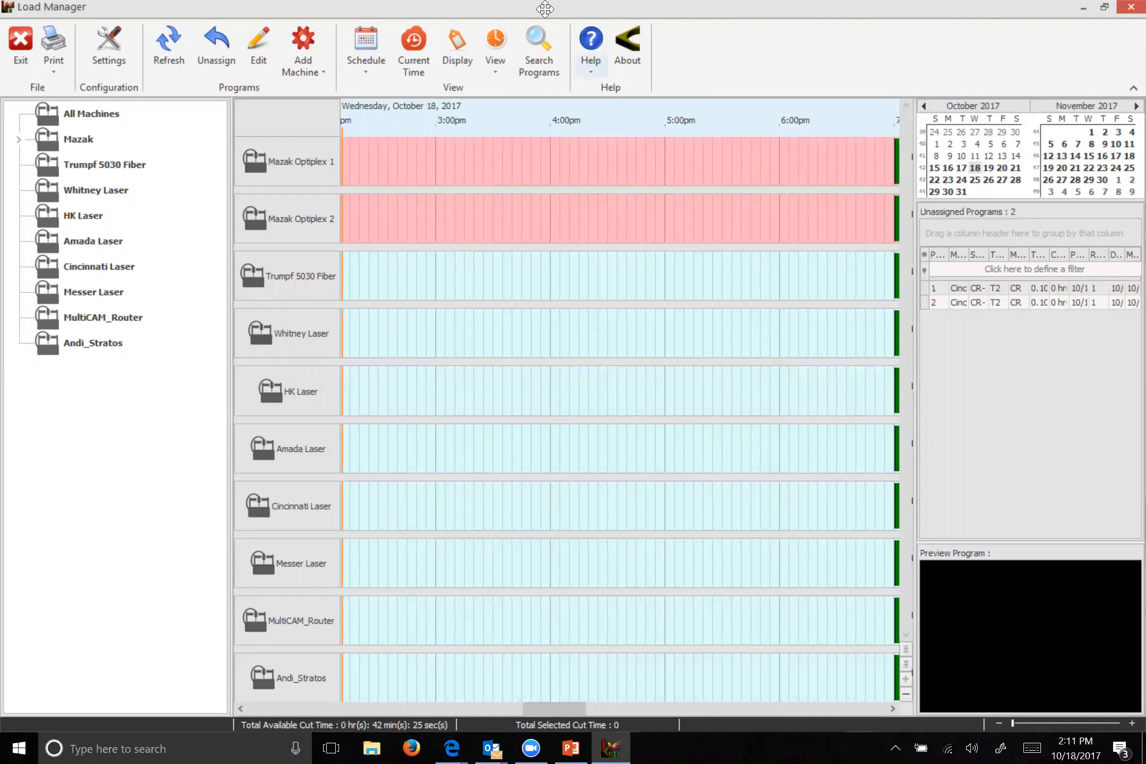
left_click(610, 23)
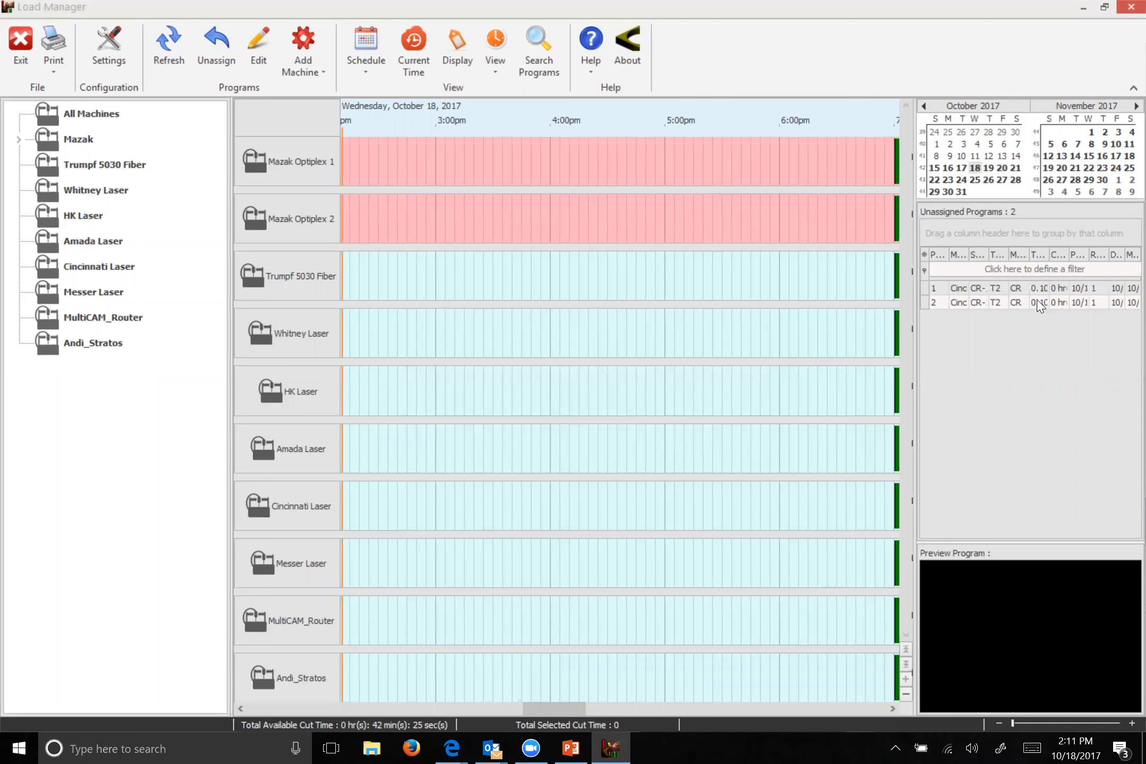
left_click(1025, 289)
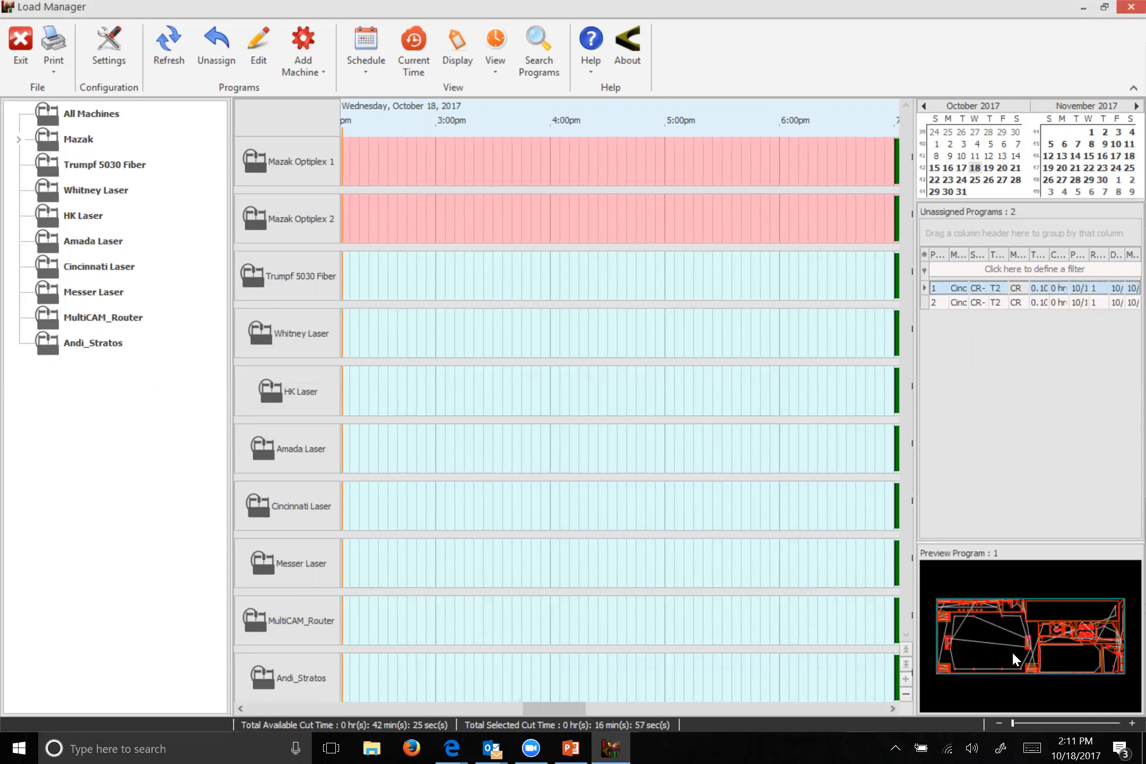
left_click_drag(1038, 289, 384, 507)
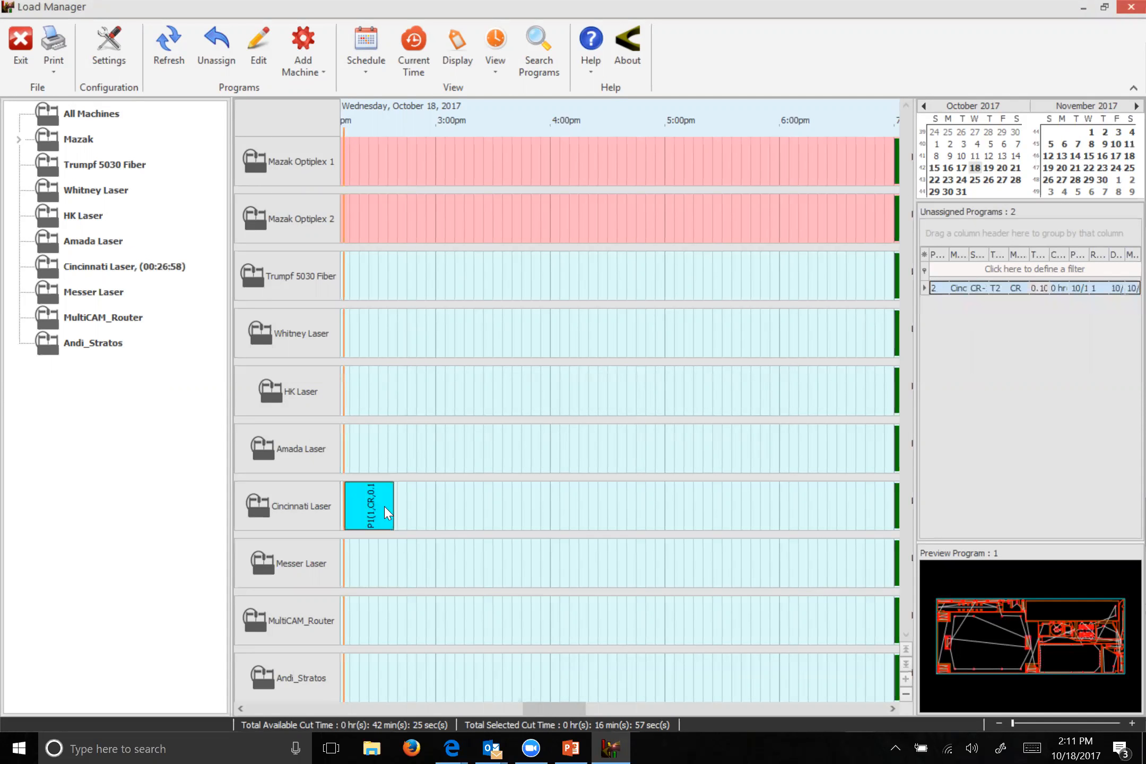
left_click_drag(1071, 289, 430, 502)
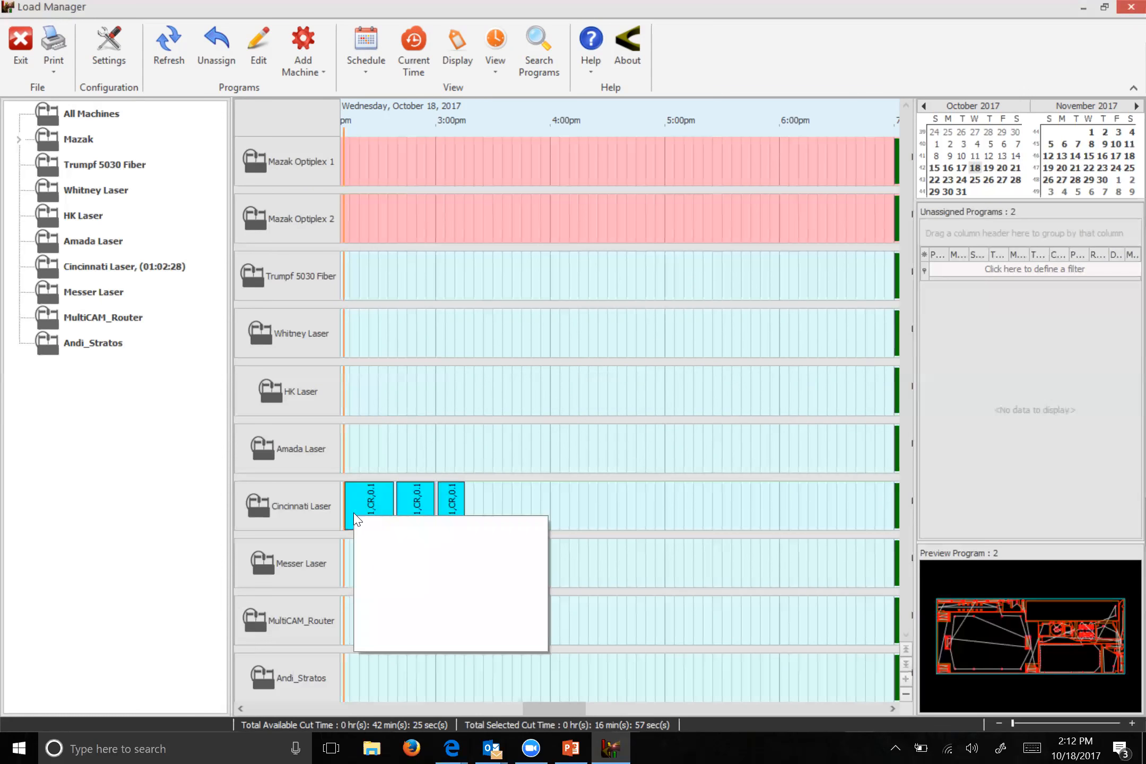
- Refresh the machine schedule and exit Load Manager
mouse_move(409, 510)
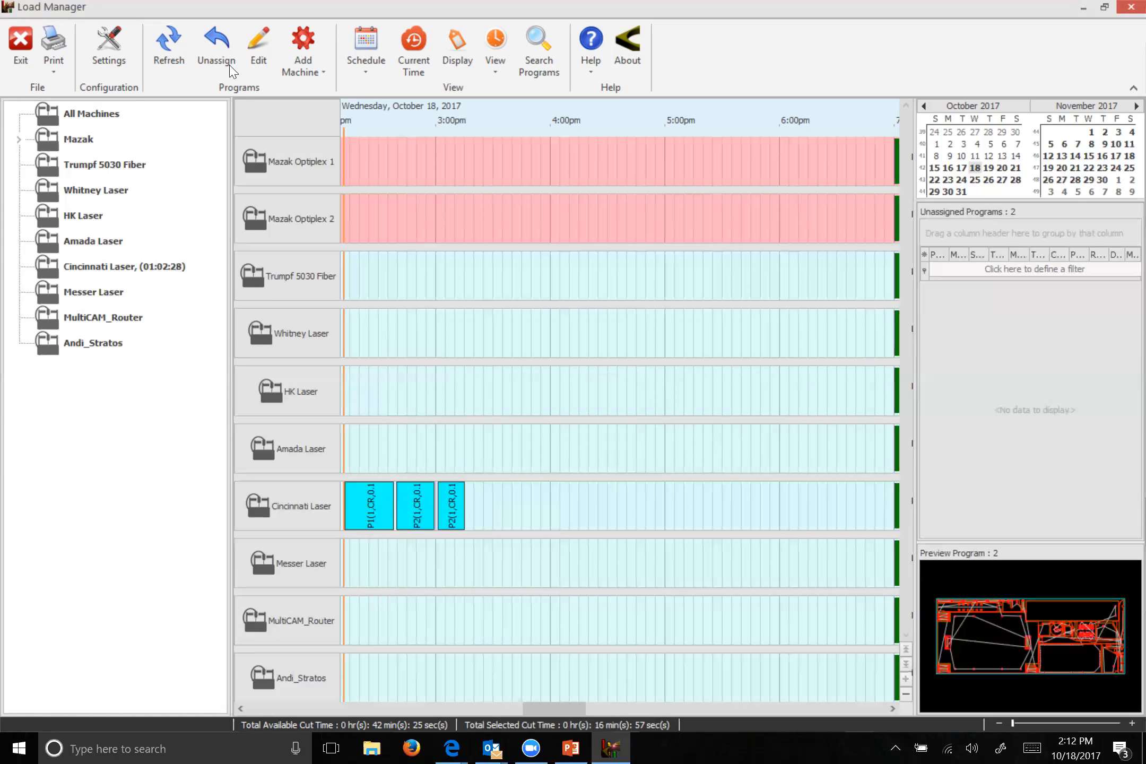
left_click(165, 41)
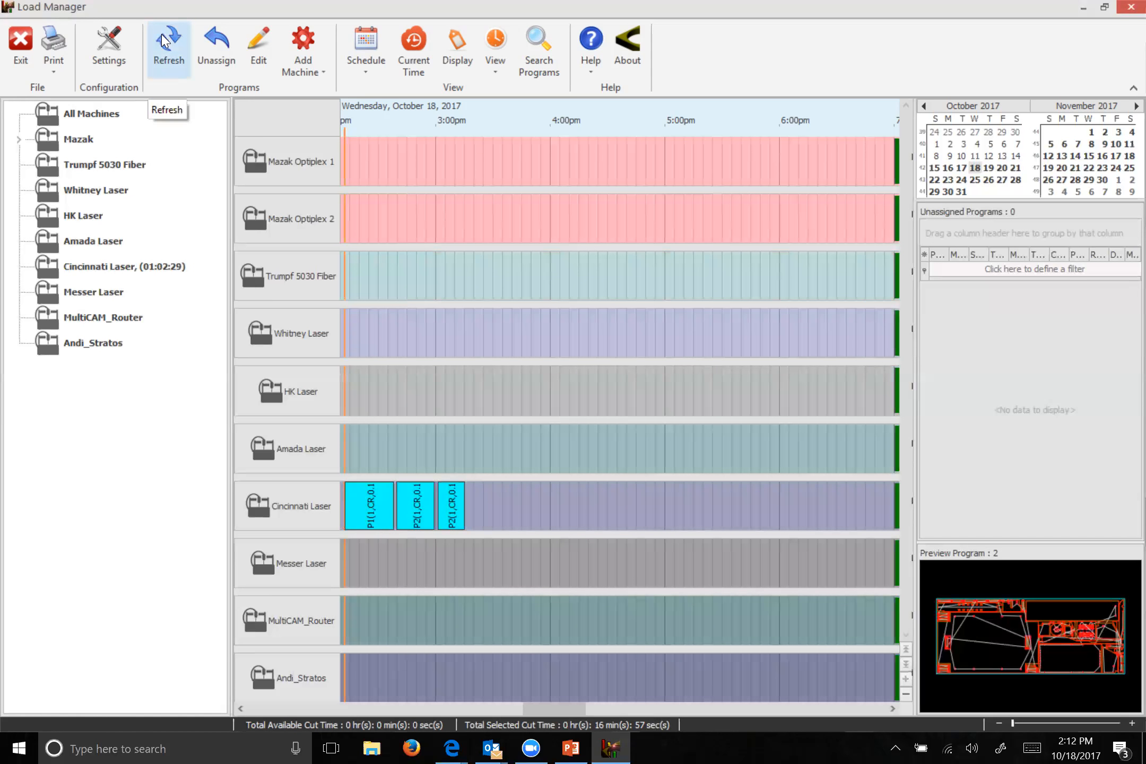
left_click(1132, 7)
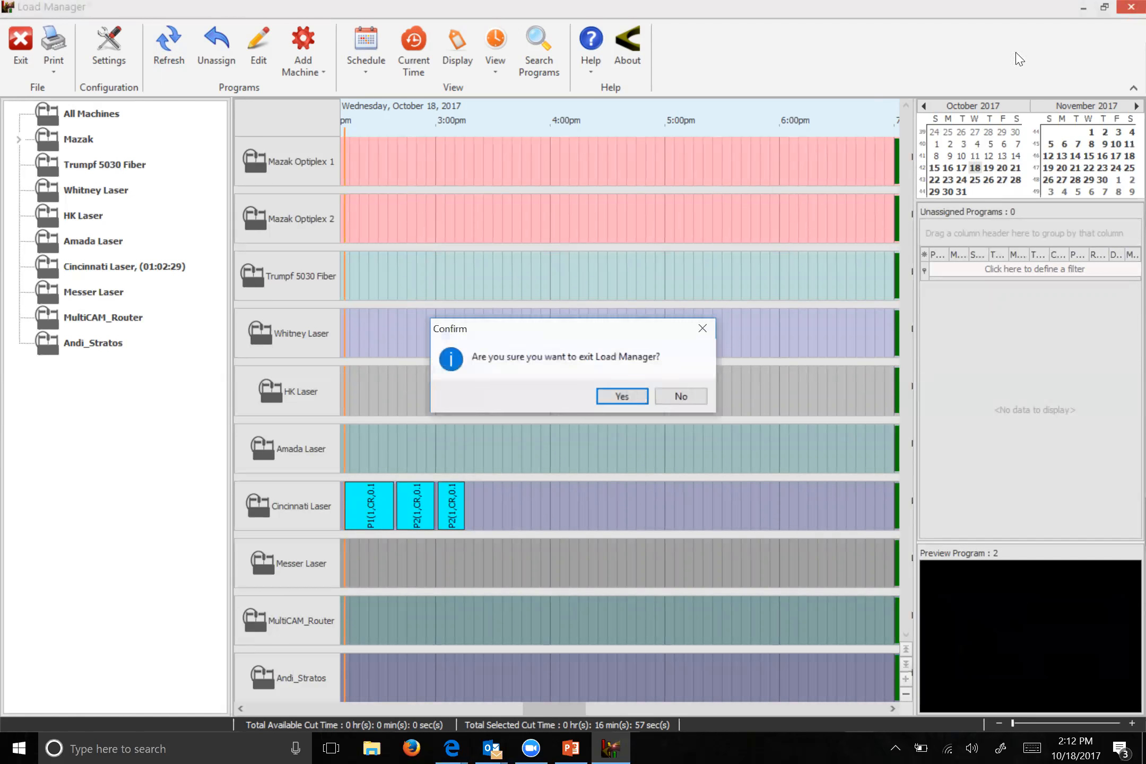
left_click(626, 398)
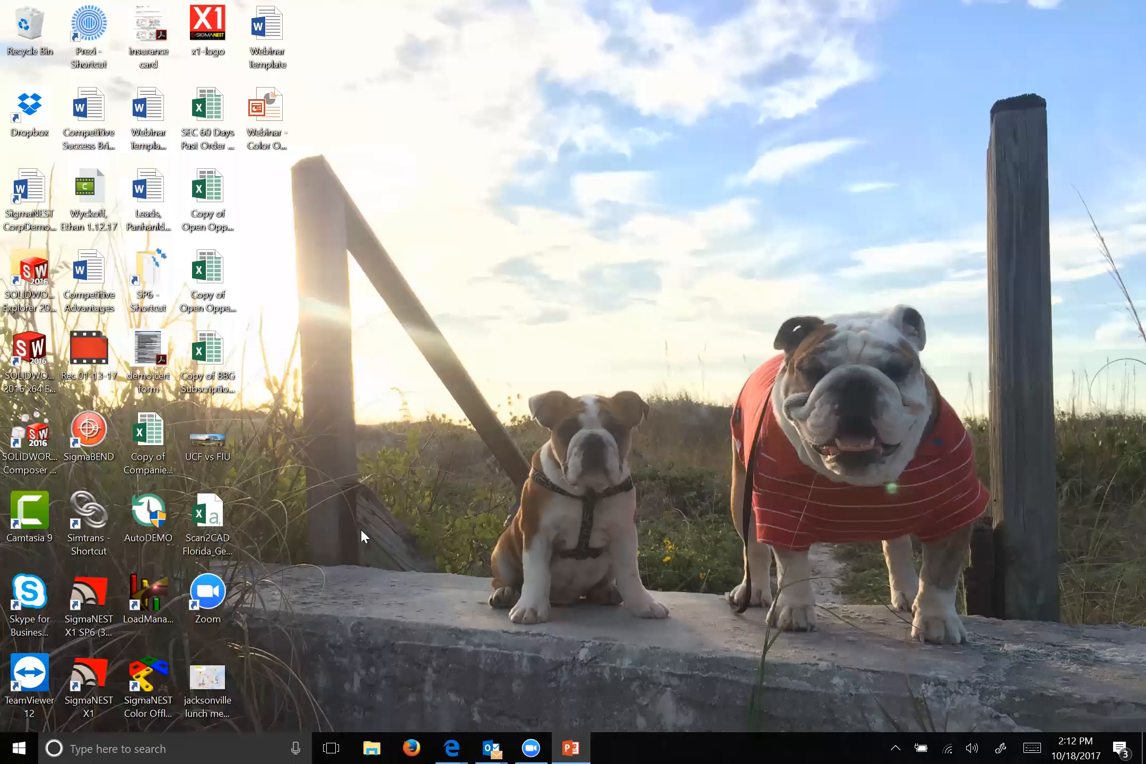
- Open SigmaNEST Color Offload and inspect several nested parts of program 1, including L10001 and L10003
double_click(148, 677)
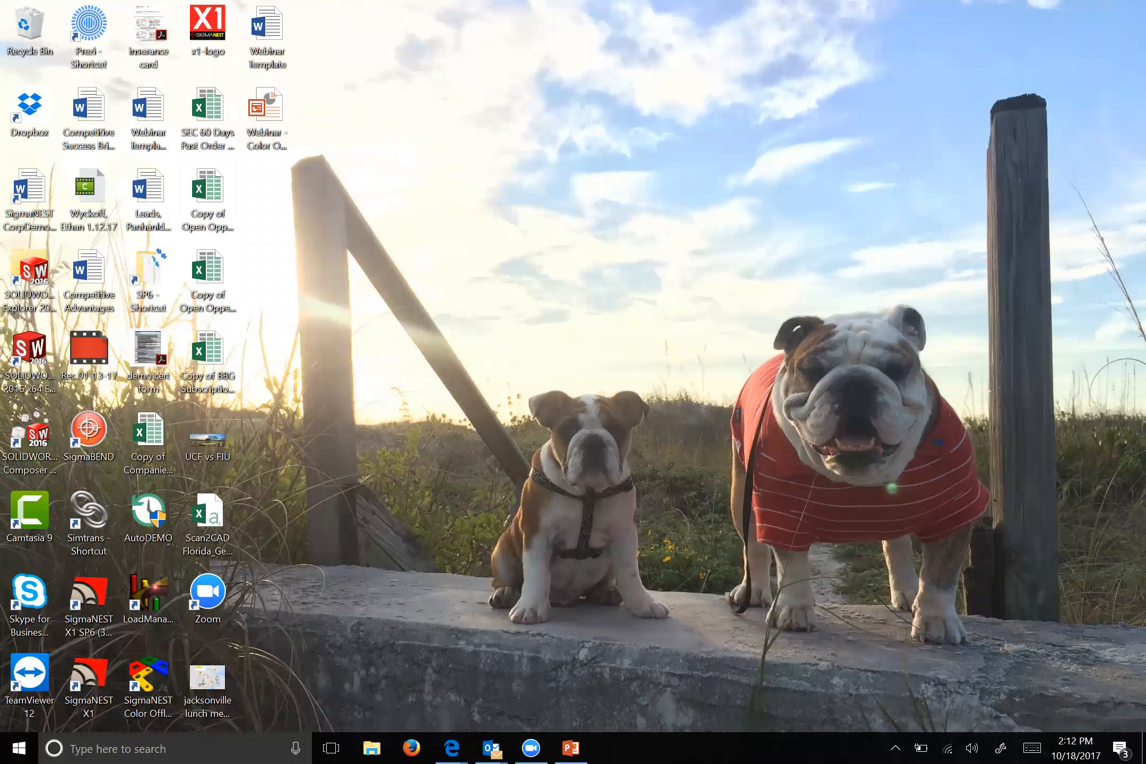
double_click(148, 677)
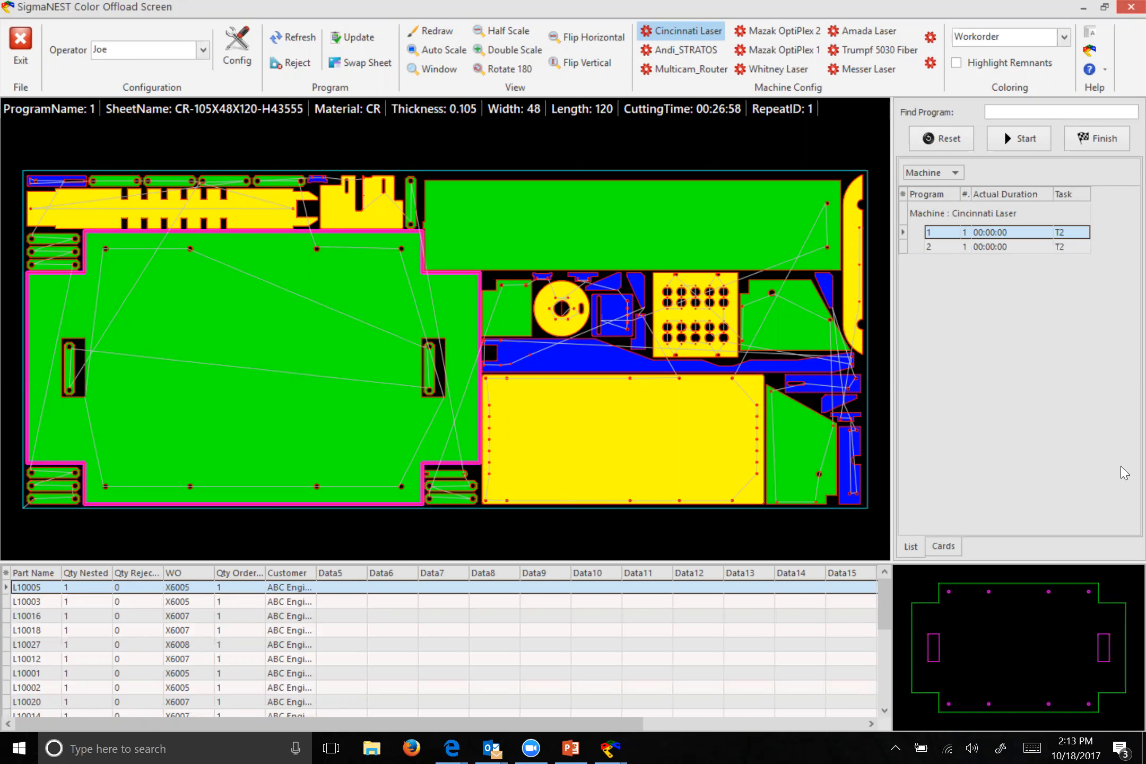
left_click(782, 471)
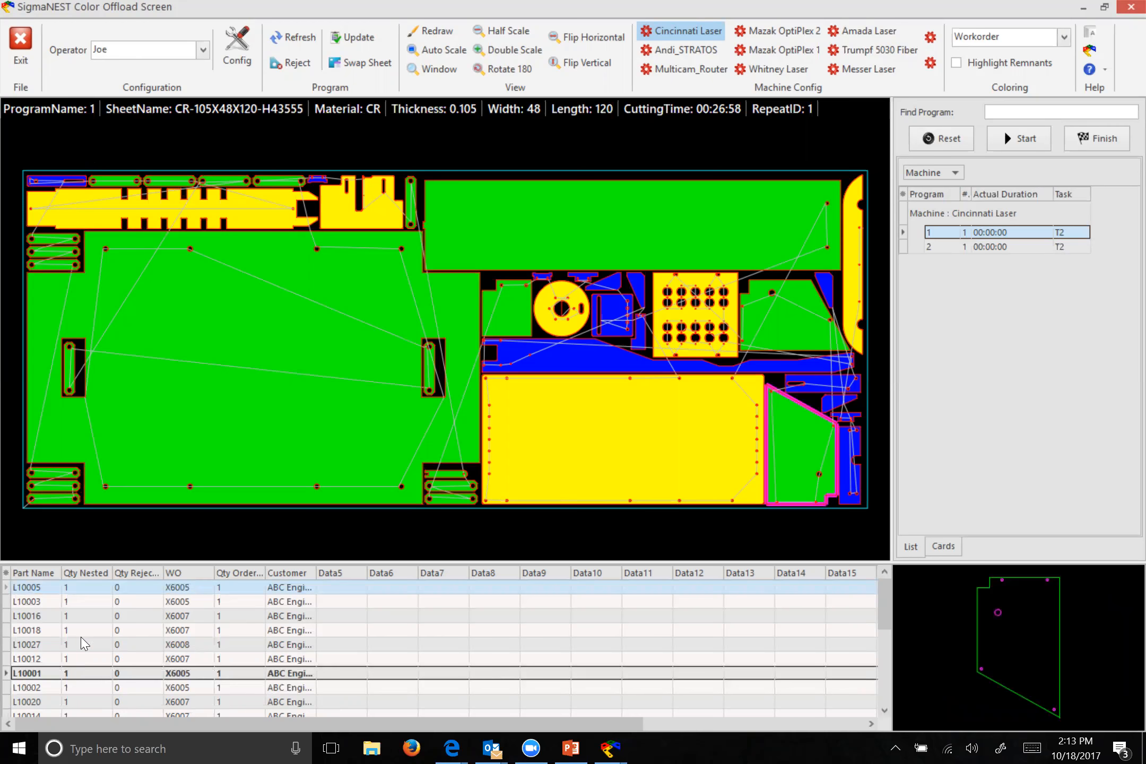
left_click(544, 350)
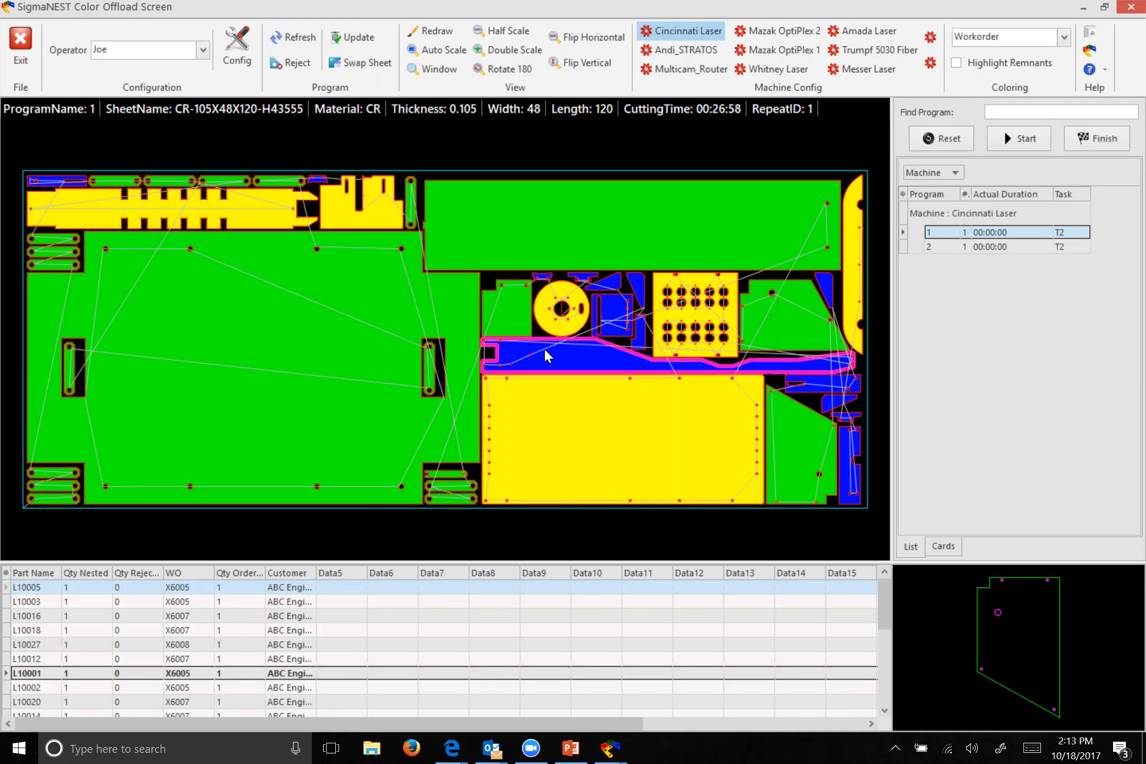
left_click(296, 337)
left_click(488, 240)
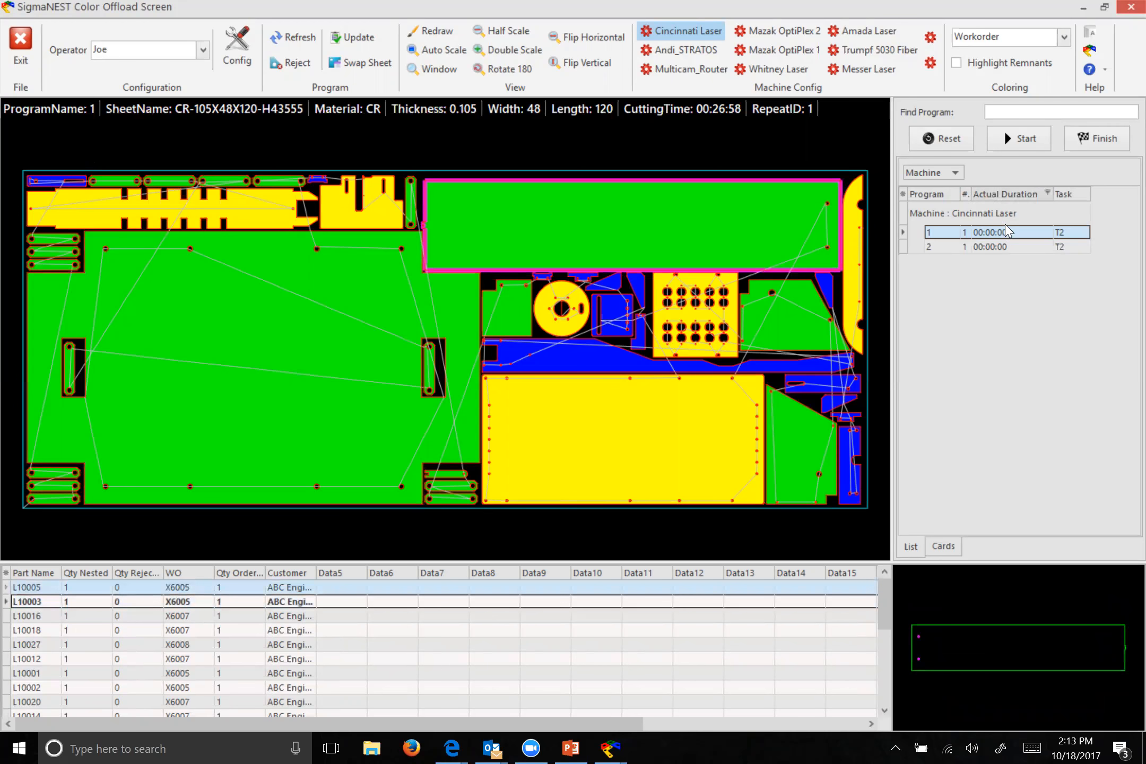
- Start the cutting timer for program 1 on the Cincinnati Laser, stop it and mark the program as finished
left_click(1017, 140)
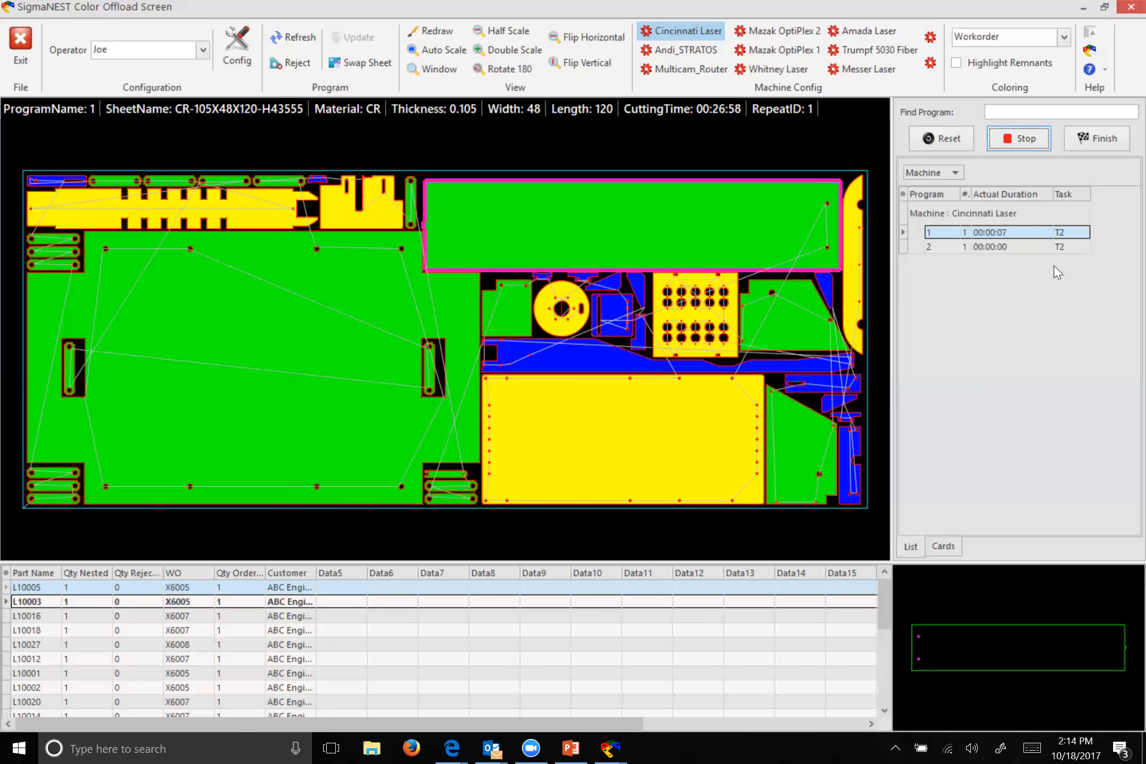
left_click(1046, 142)
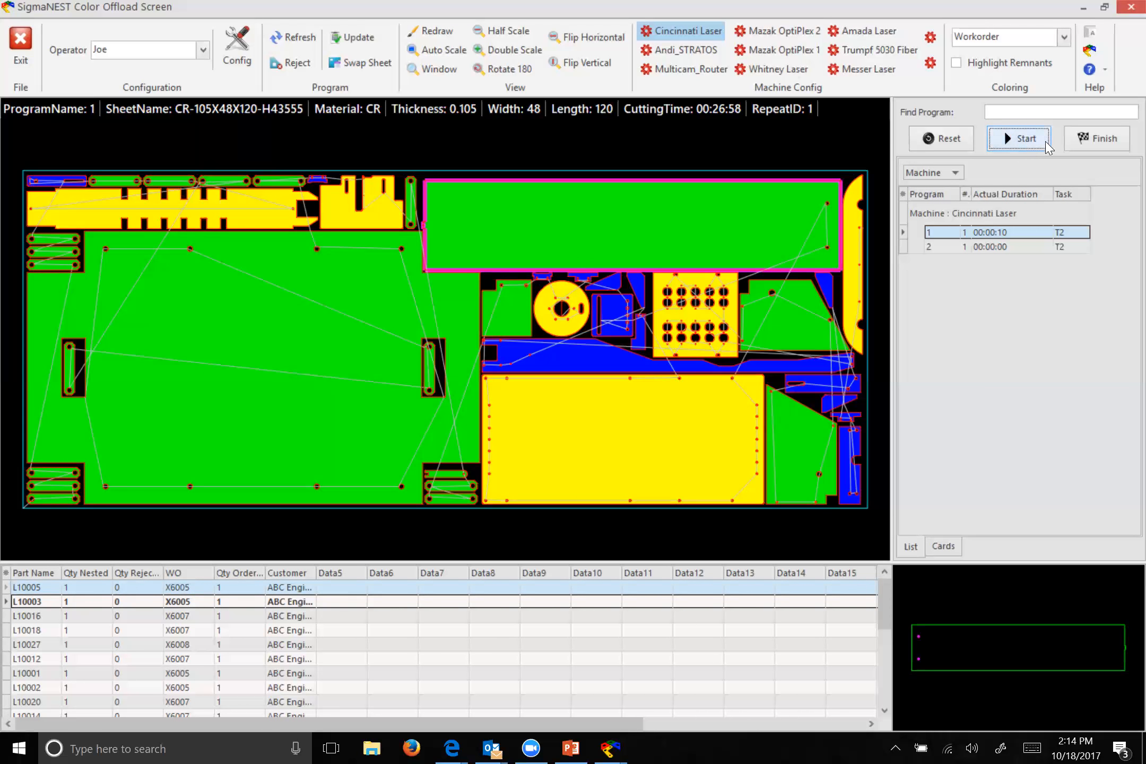
left_click(1099, 142)
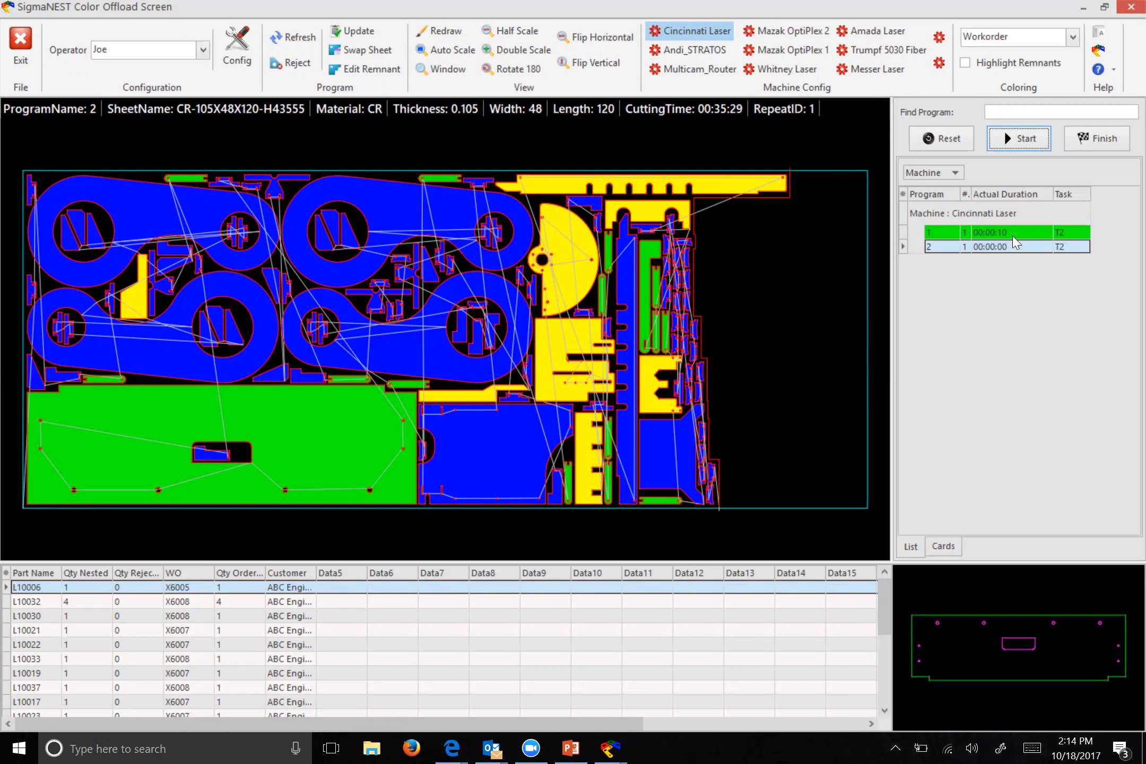
- Select program 2 and inspect its nested parts L10006, L10032 and L10022
left_click(1011, 249)
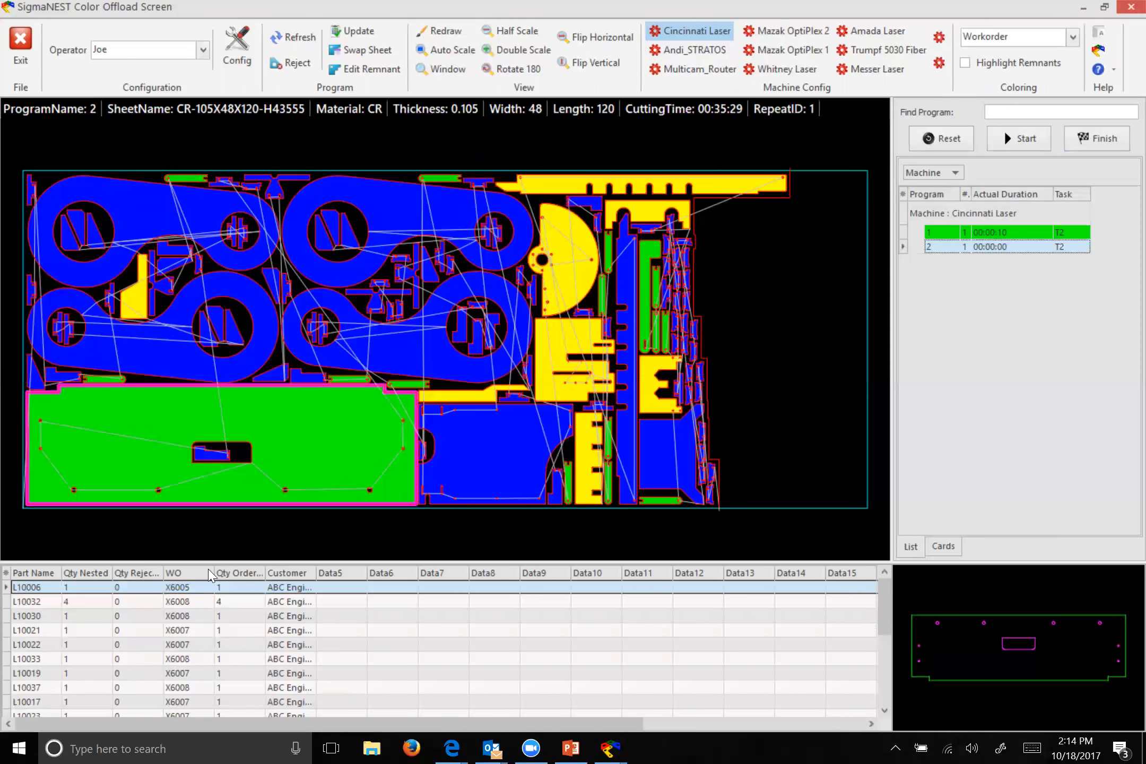
left_click(322, 445)
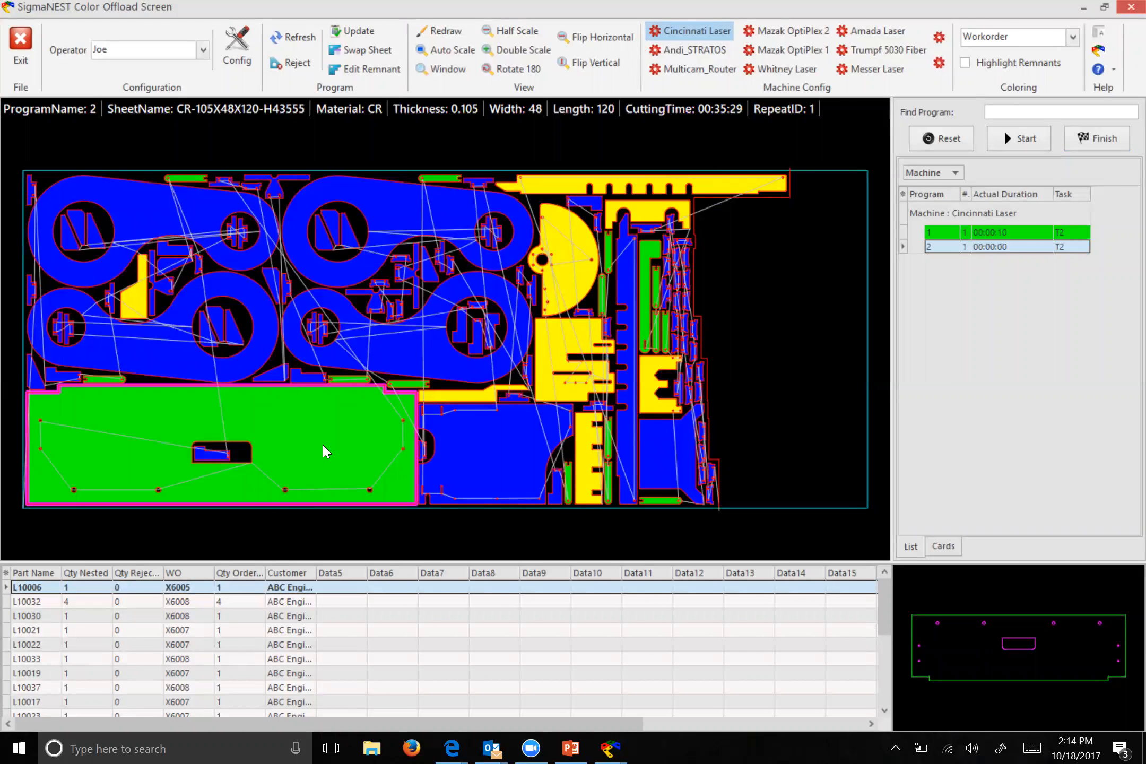
left_click(232, 287)
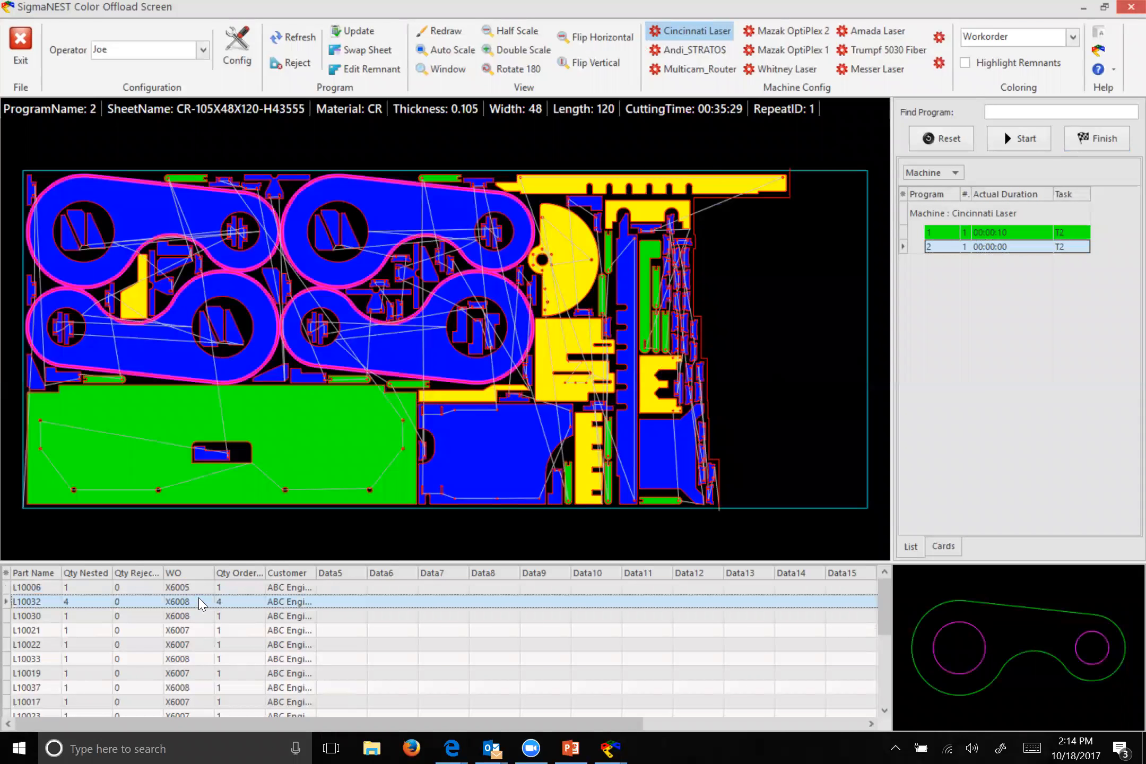
left_click(191, 646)
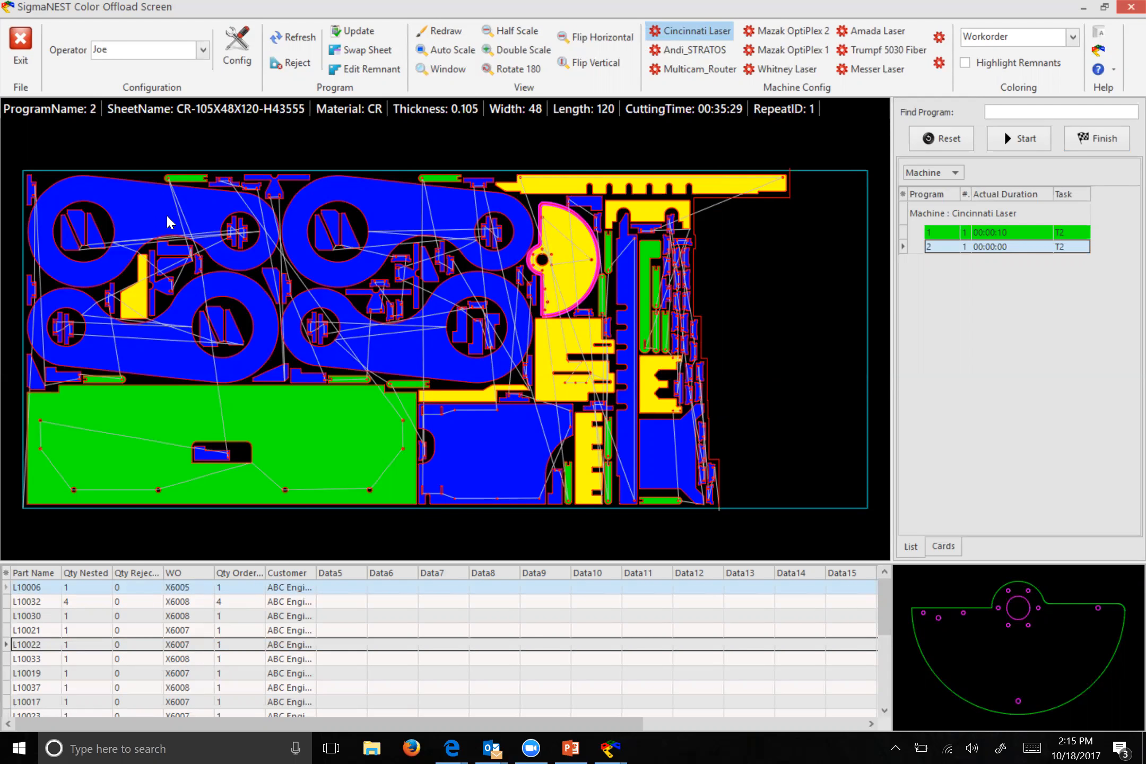
left_click(132, 219)
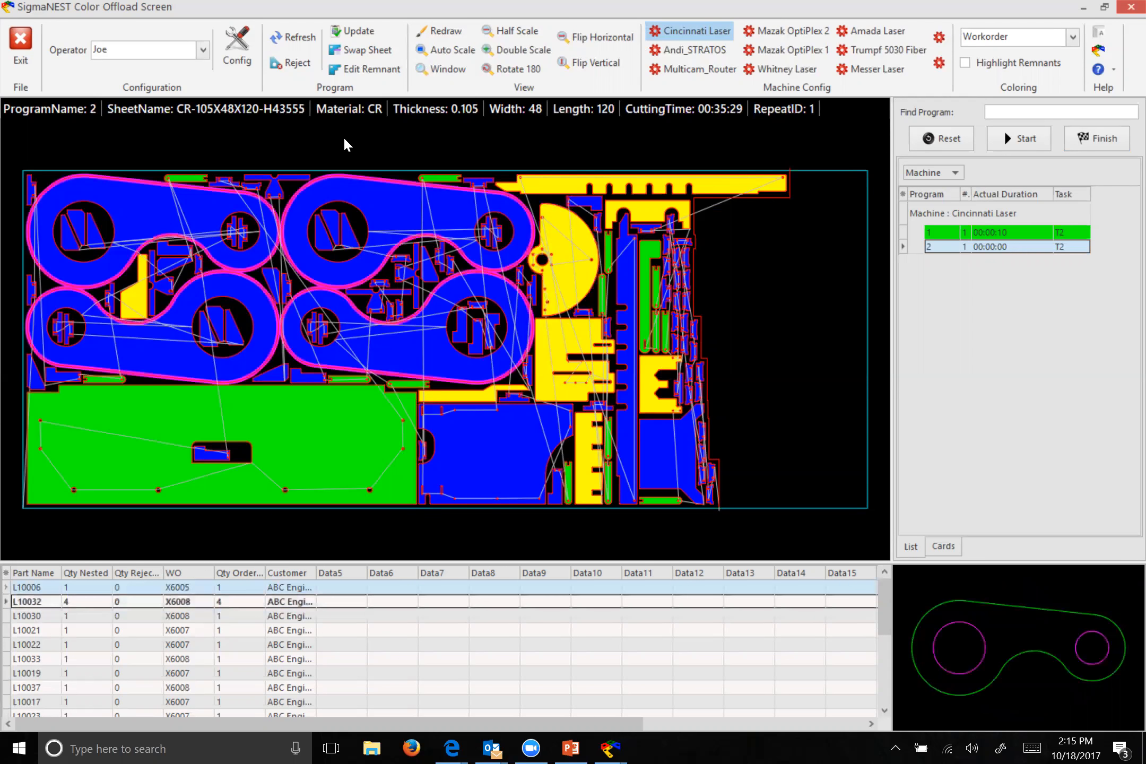
- Swap program 2's sheet for CR-105X48X120-H43556 and accept CR-105X48X120-H43556_1 as the remnant name
left_click(356, 51)
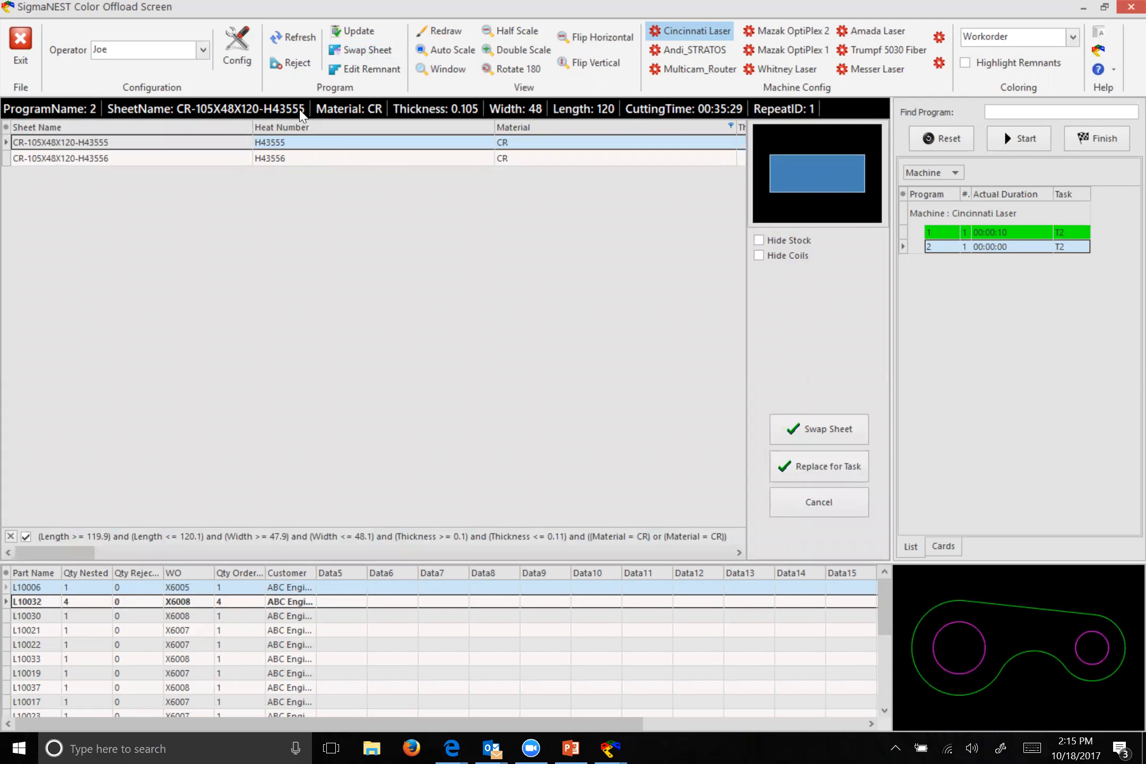
left_click(312, 160)
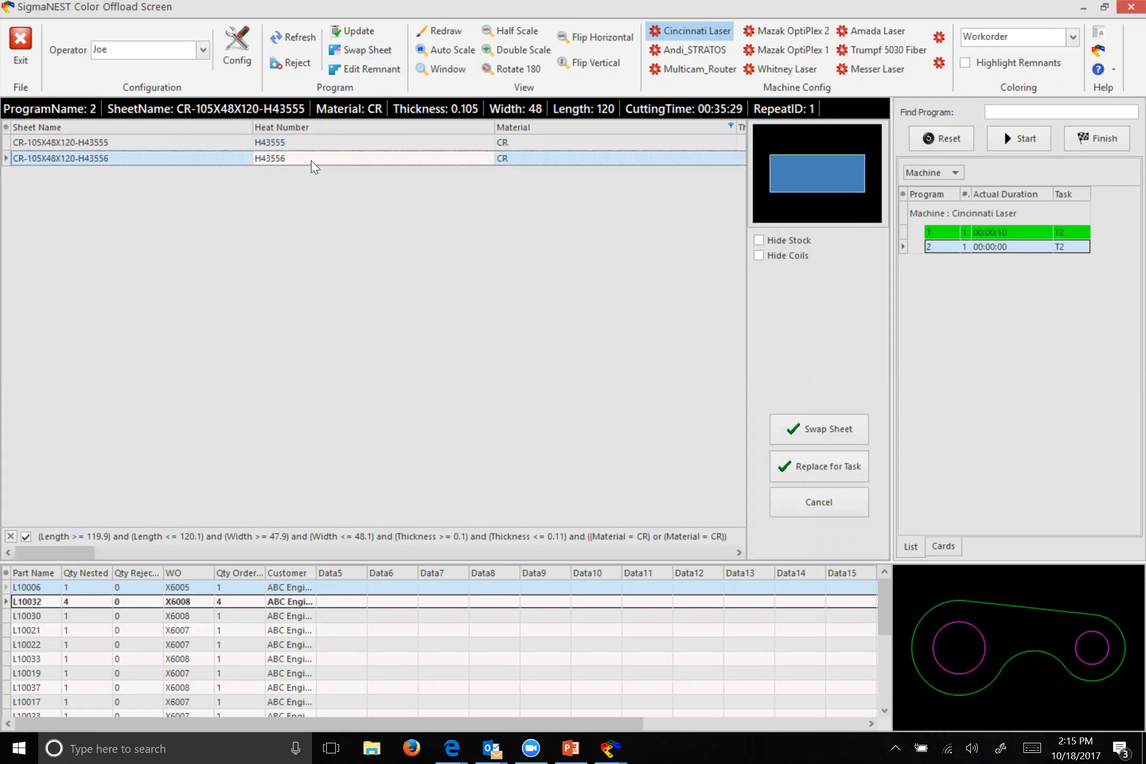
left_click(825, 428)
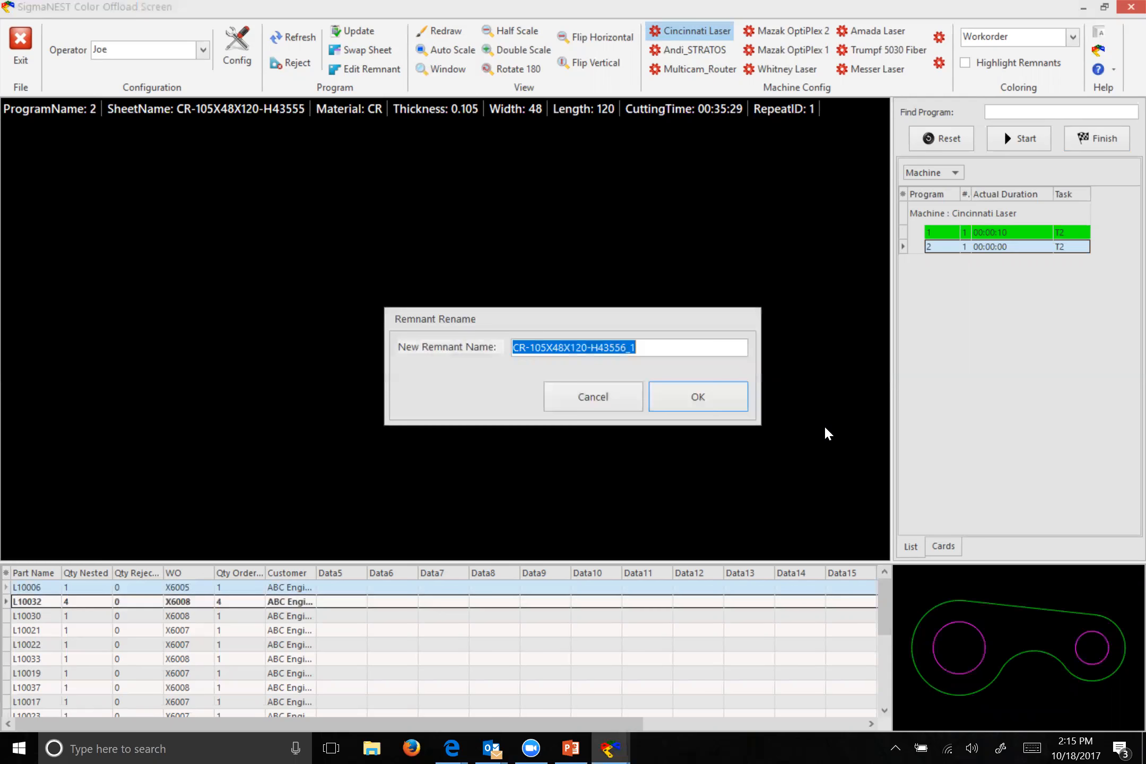
left_click(686, 399)
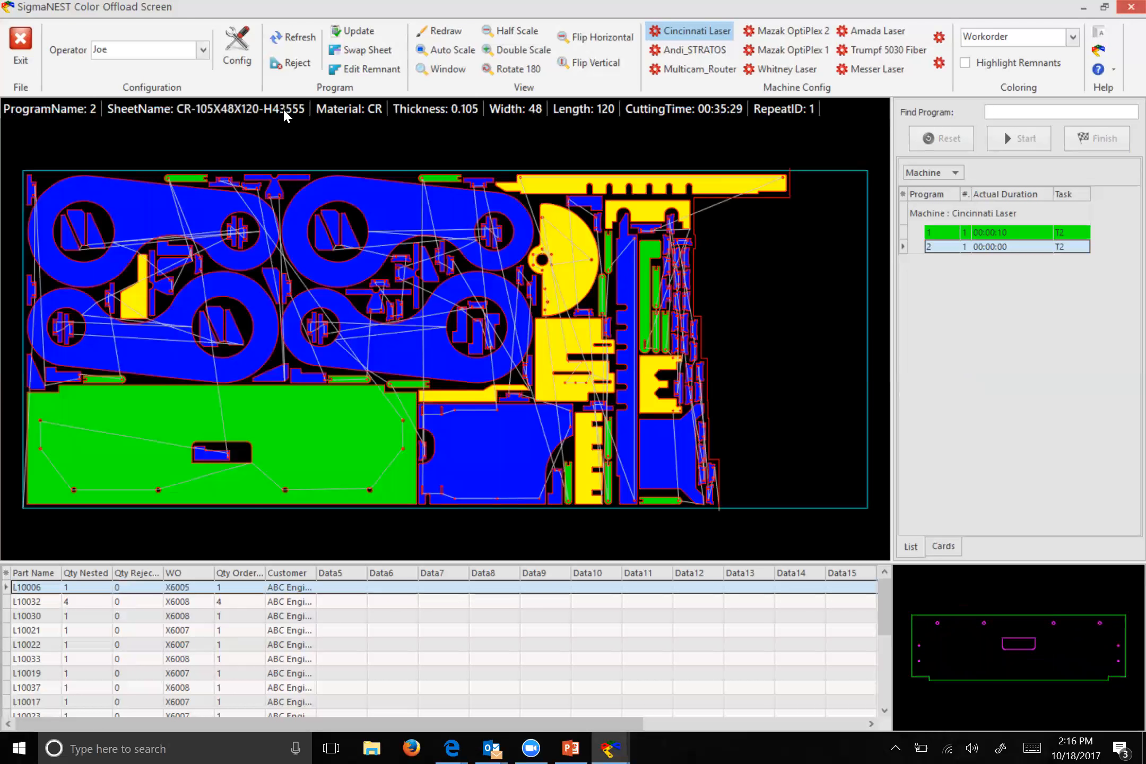
- Start the cutting timer for program 2, stop it and mark the program as finished
left_click(1002, 247)
left_click(1012, 143)
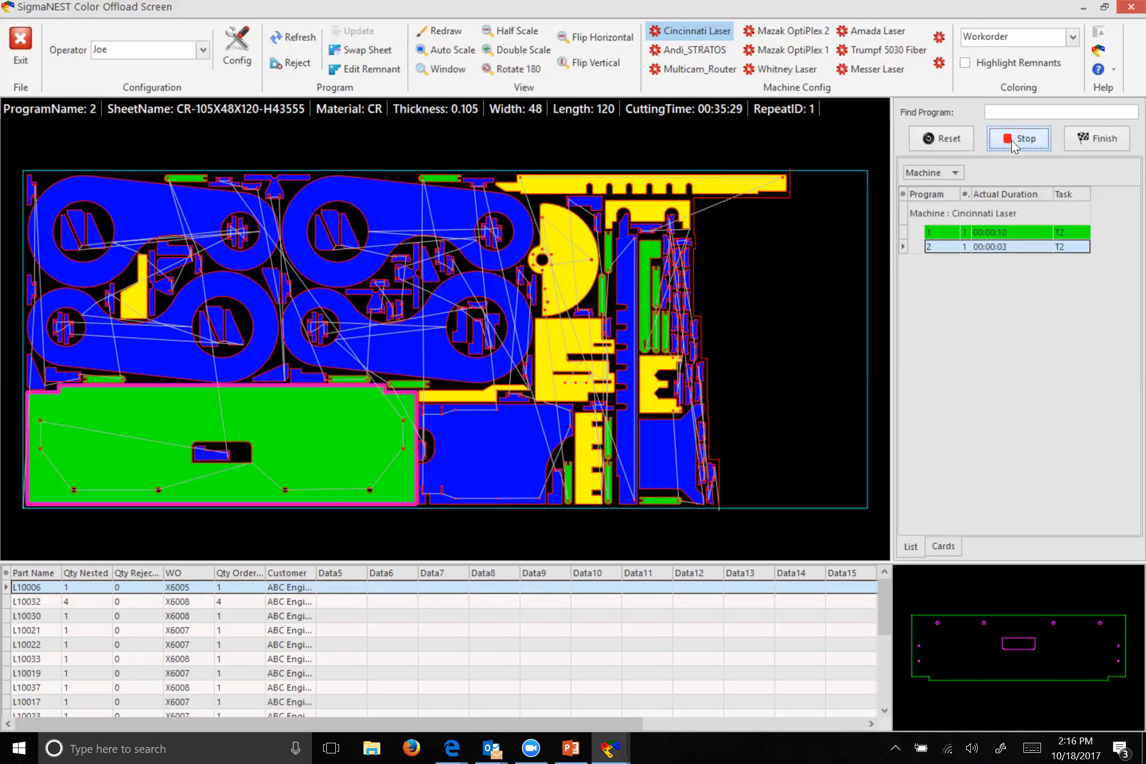
left_click(1013, 144)
left_click(1086, 147)
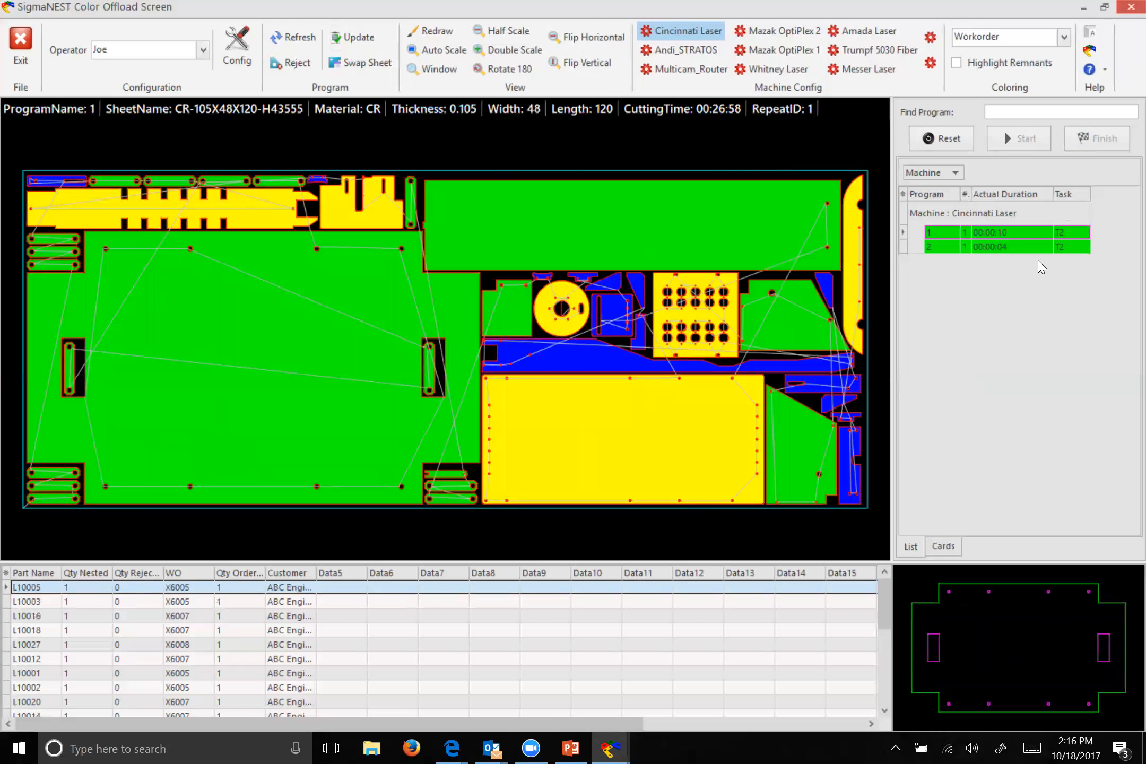
- Reject one nested L10032 part in program 2 with reason 3=Poor Edge Quality and mark it as scrapped
left_click(1033, 245)
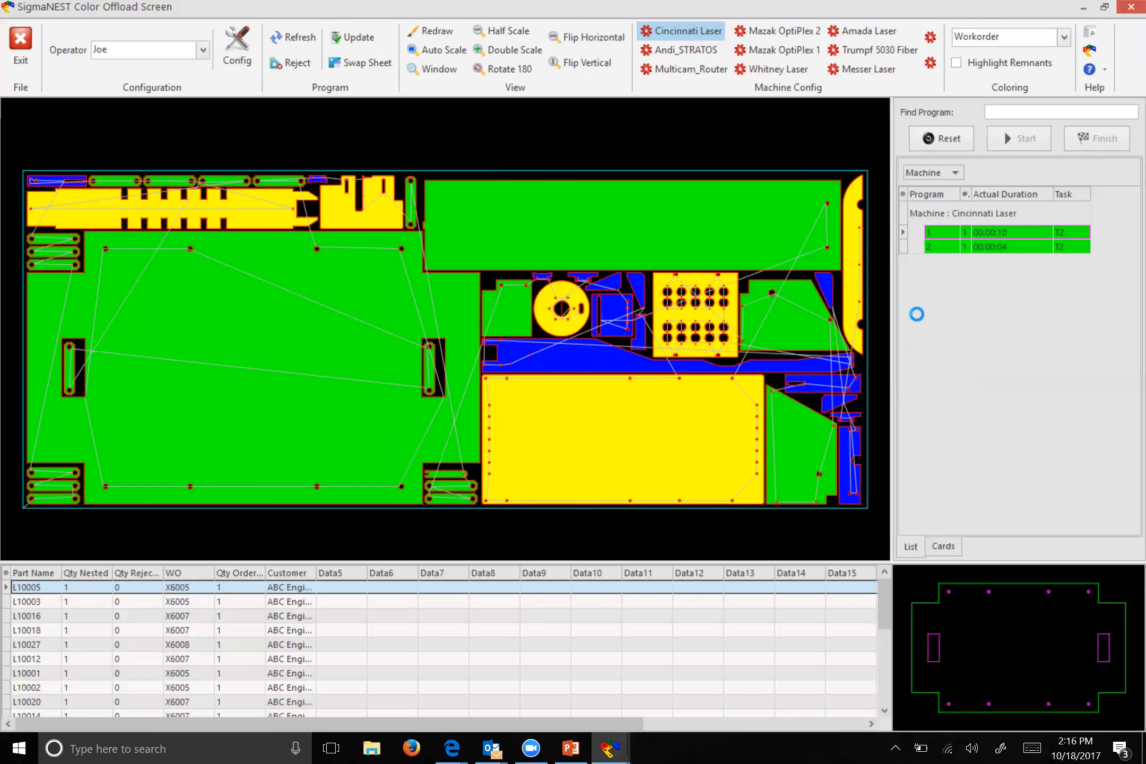
key("Down")
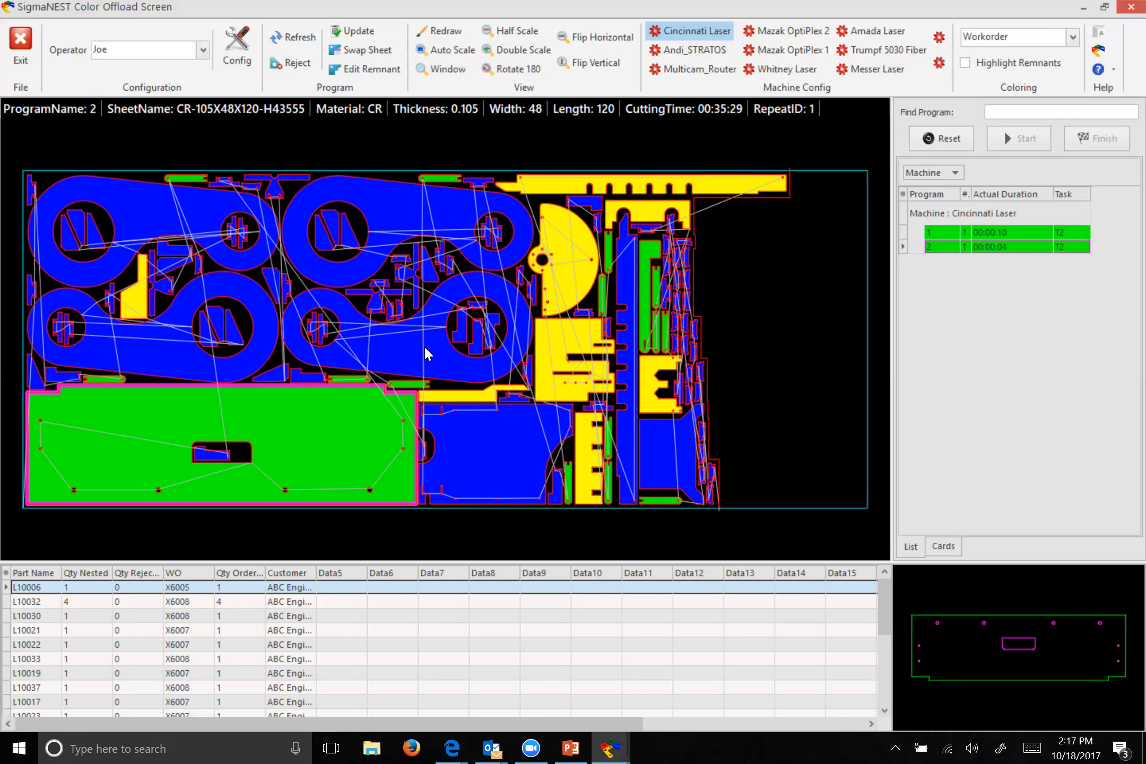
left_click(425, 348)
left_click(298, 63)
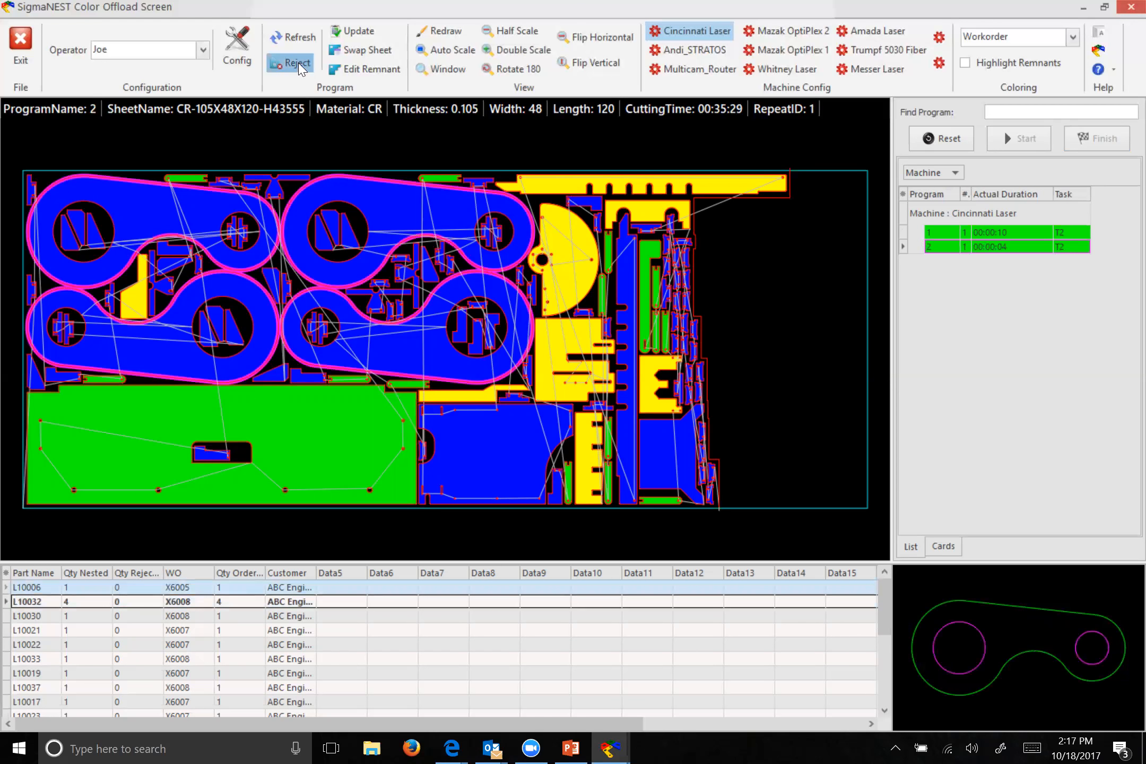
left_click(680, 324)
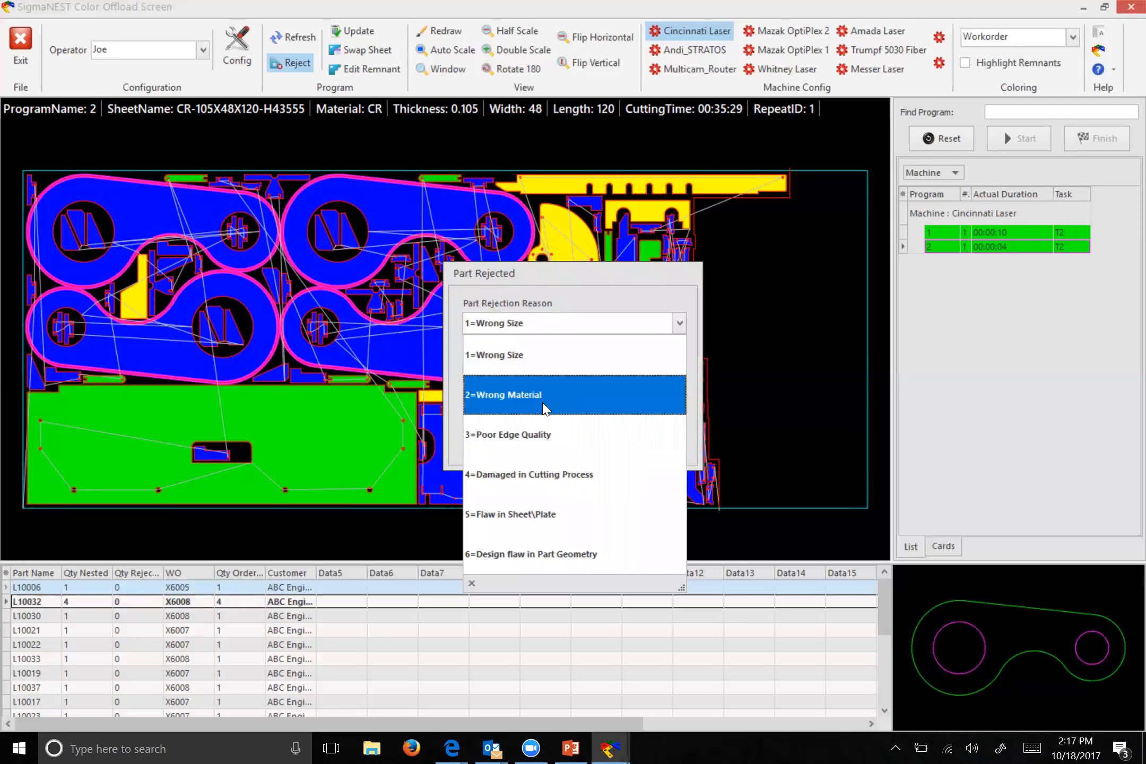
left_click(538, 442)
left_click(434, 371)
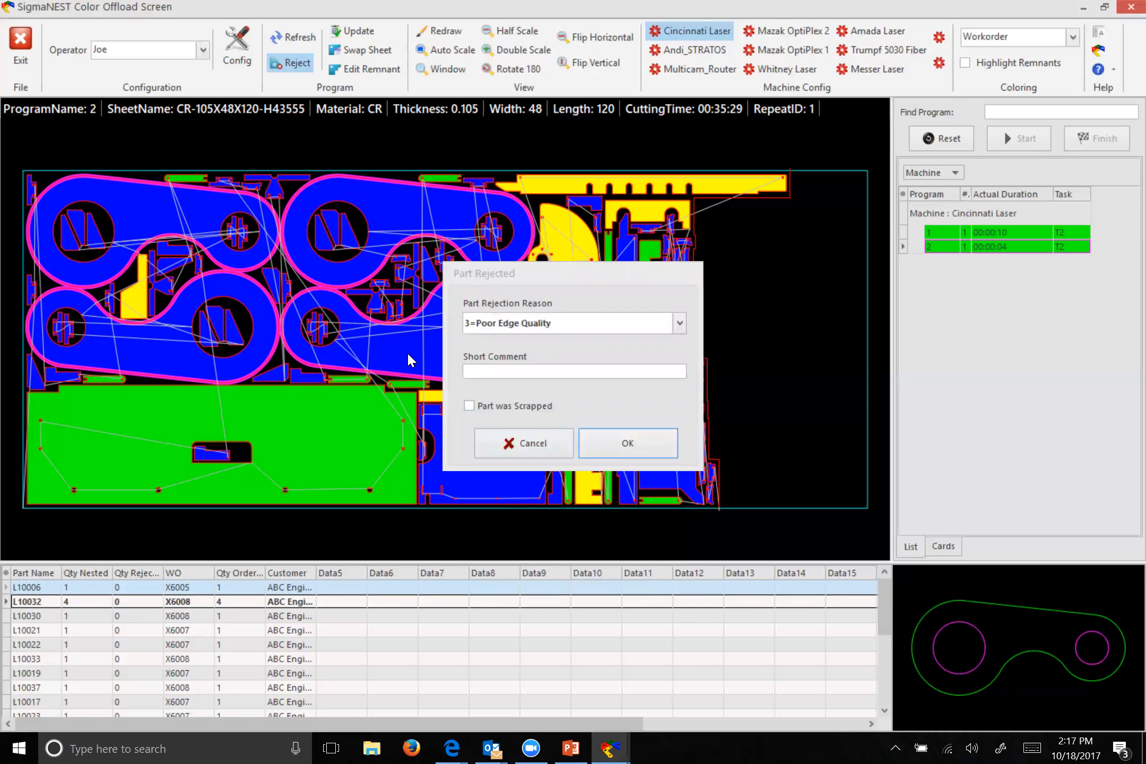
left_click(411, 361)
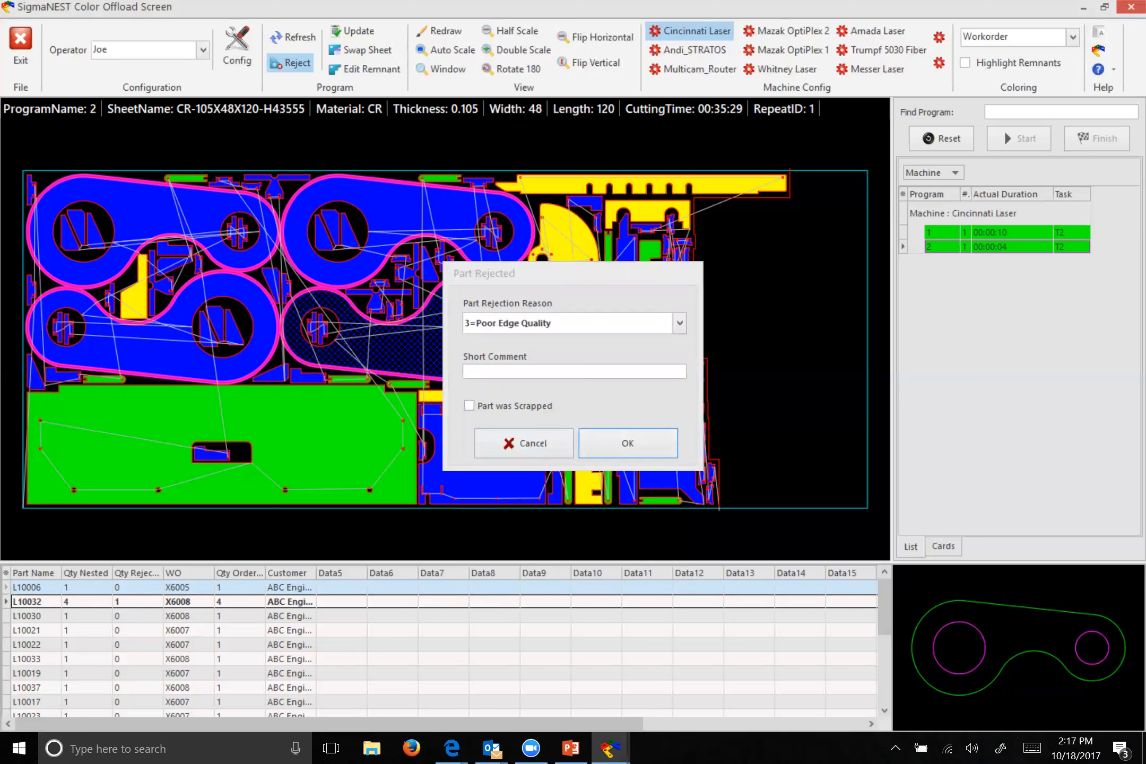
left_click(504, 329)
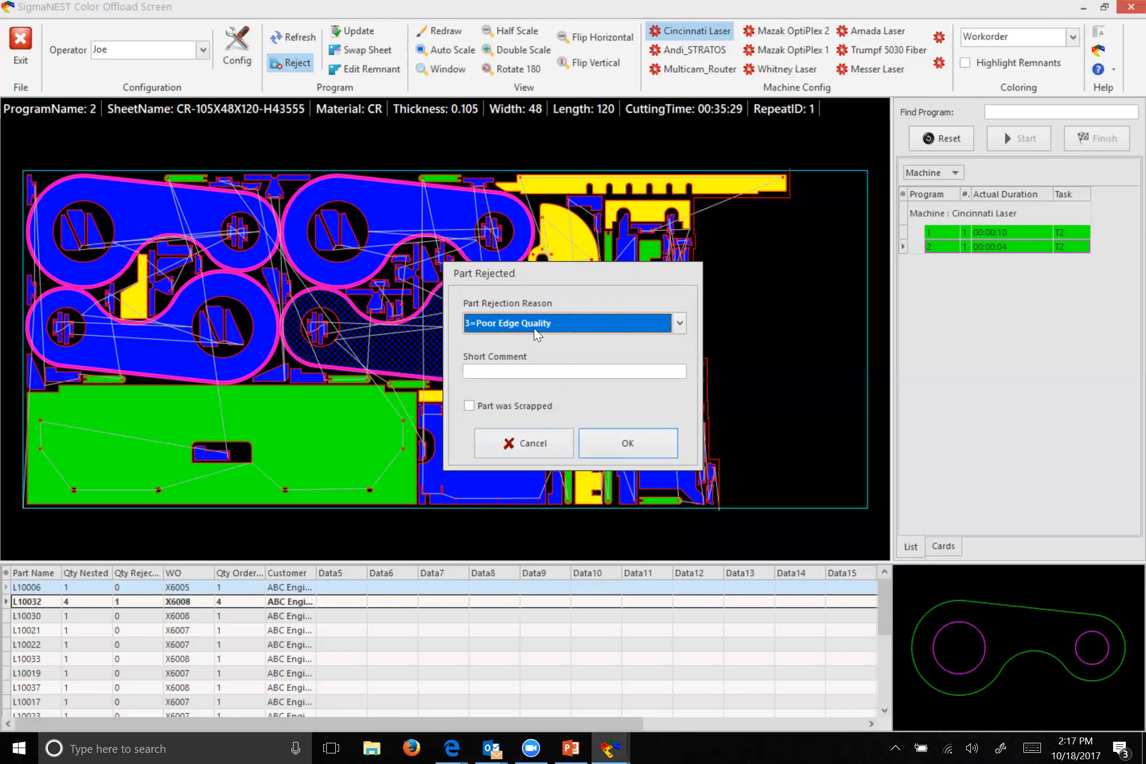
left_click(469, 406)
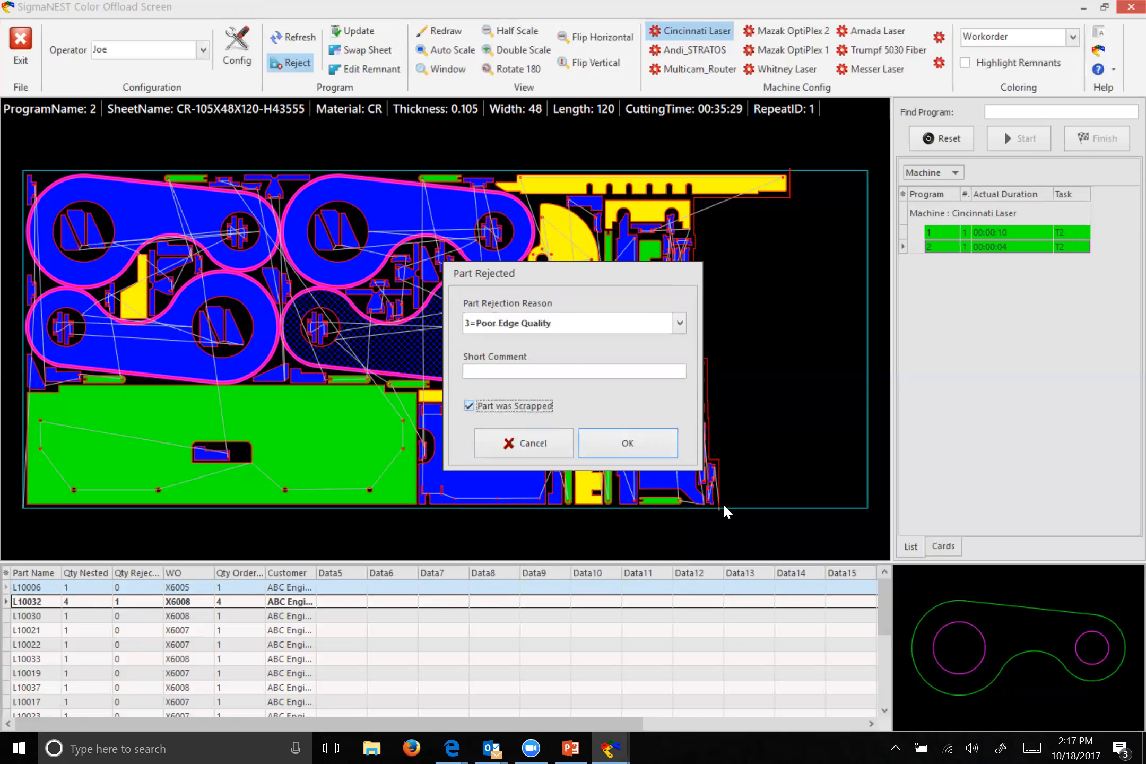
left_click(625, 443)
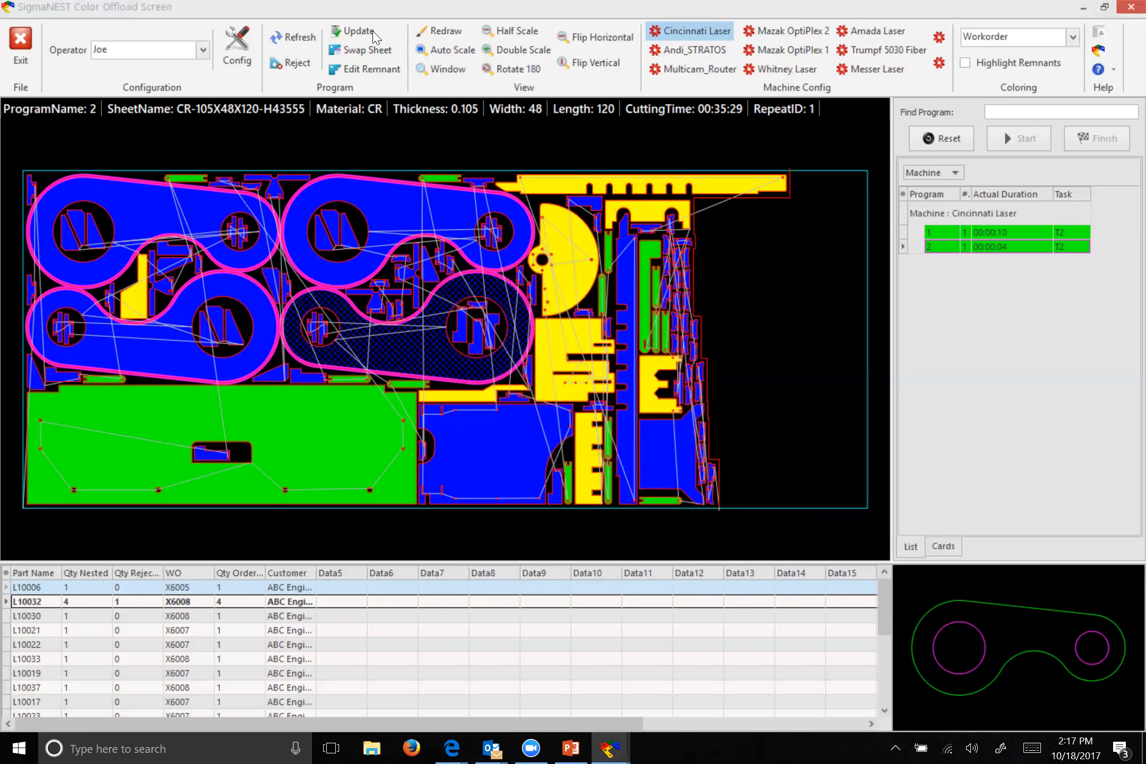
- Update program 2 and exit the open Color Offload windows
left_click(352, 29)
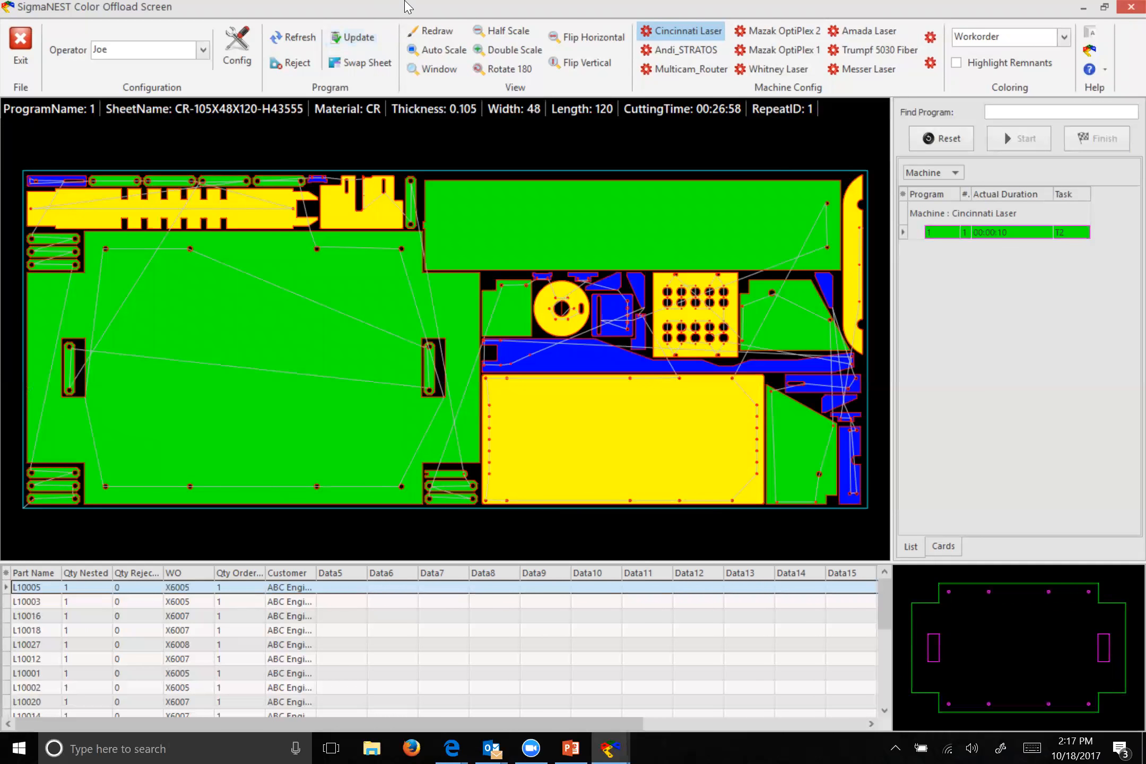
left_click(405, 4)
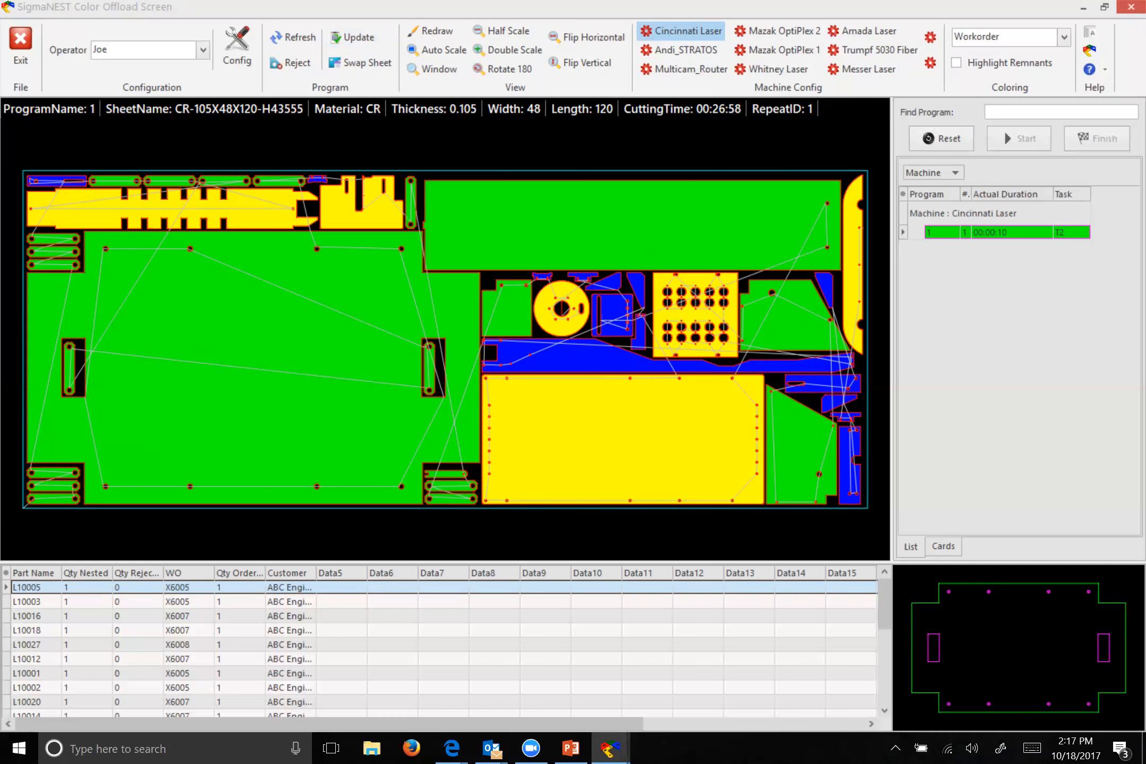
left_click(1124, 11)
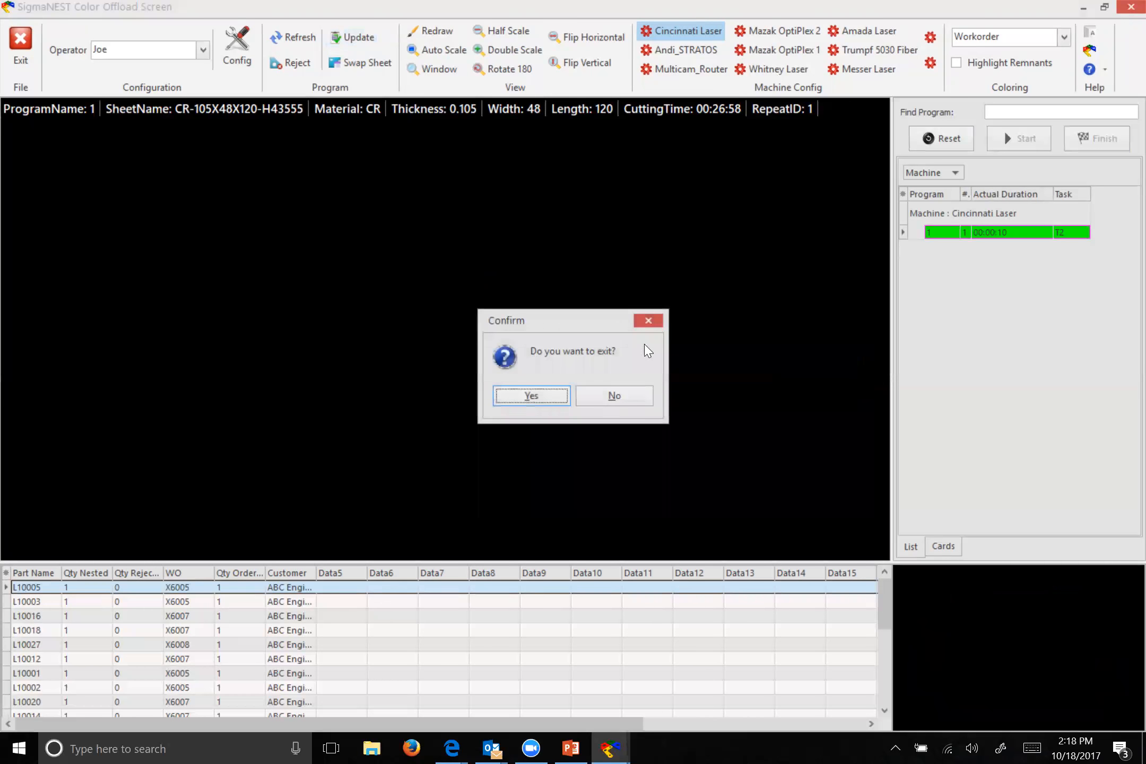
left_click(540, 401)
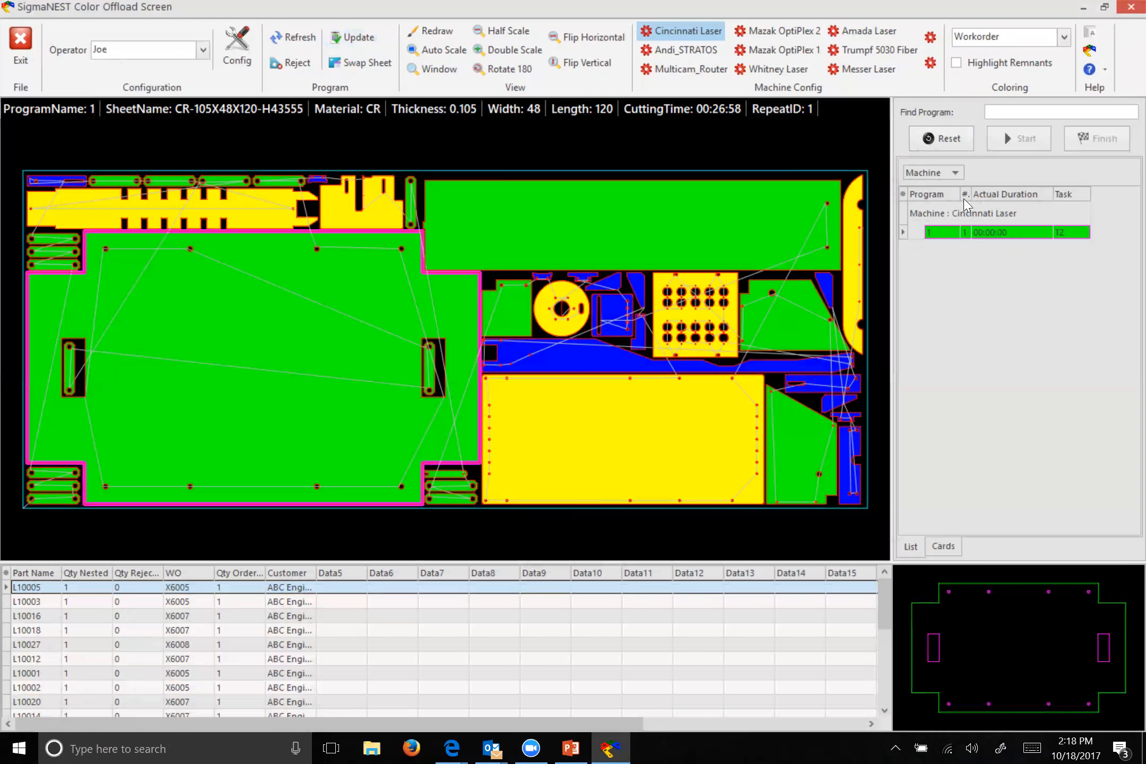
left_click(1124, 11)
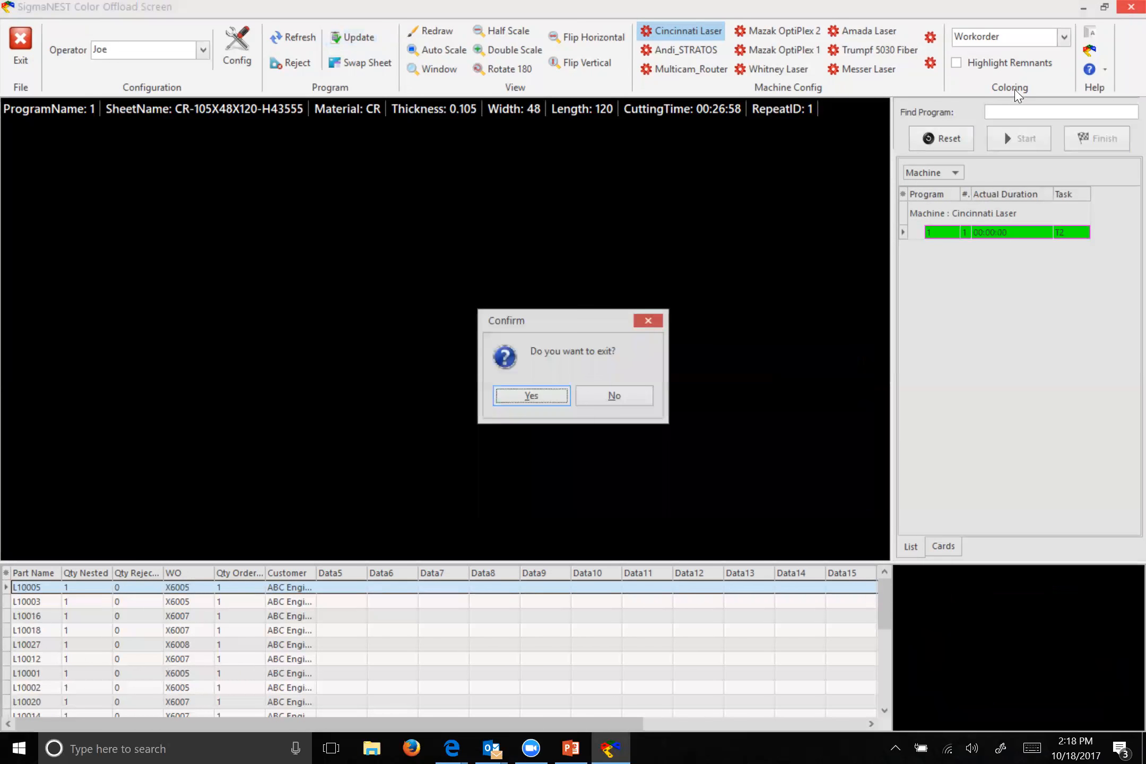
left_click(533, 402)
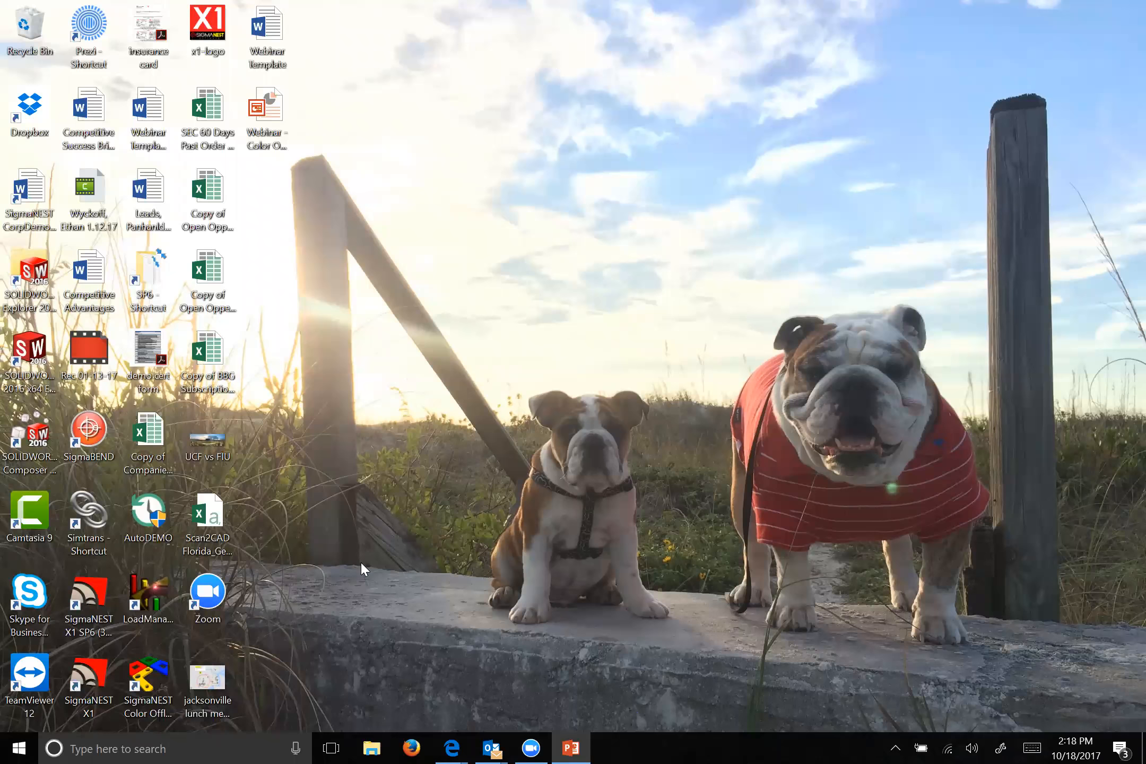
- Launch SimTrans, process the pending shop-floor transactions and stop the processing once they are done
left_click(105, 529)
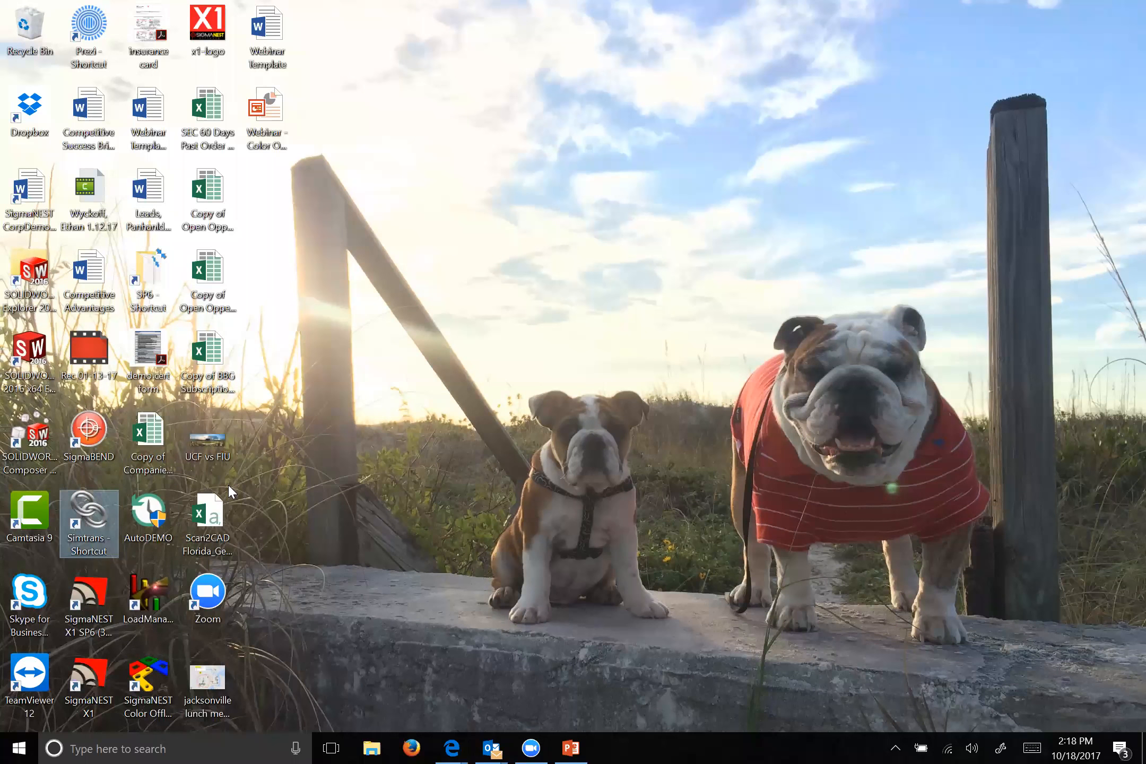
left_click(896, 744)
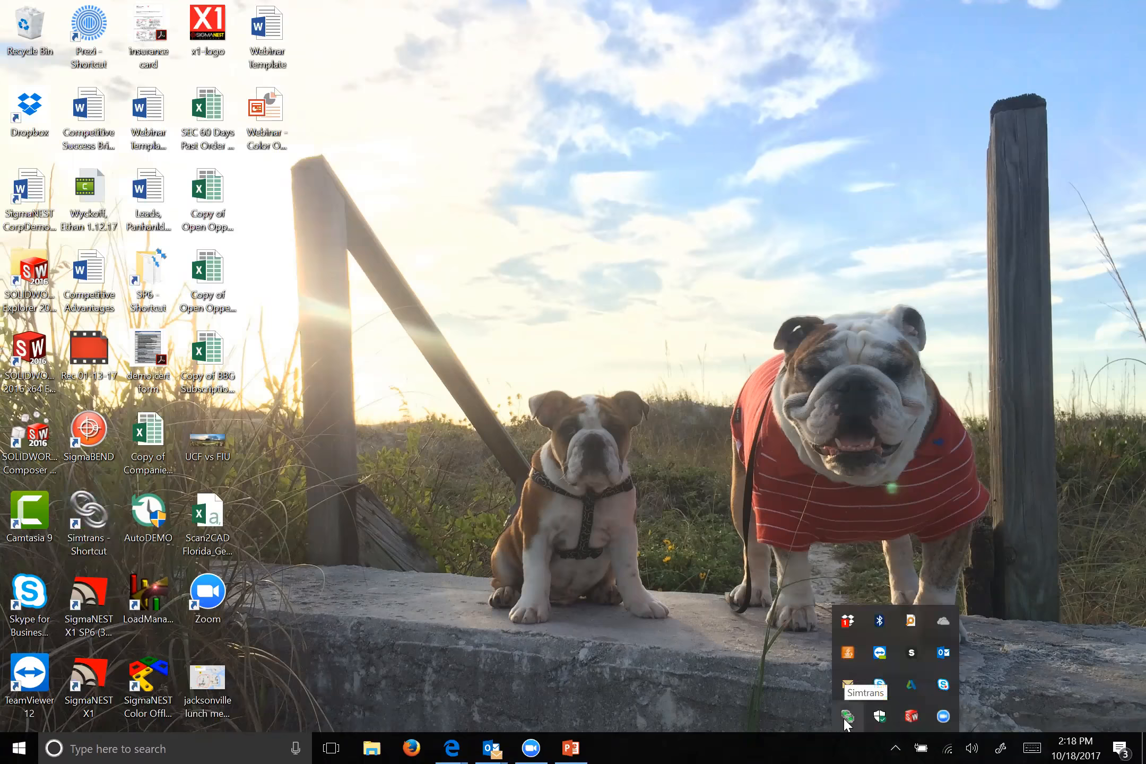
left_click(846, 717)
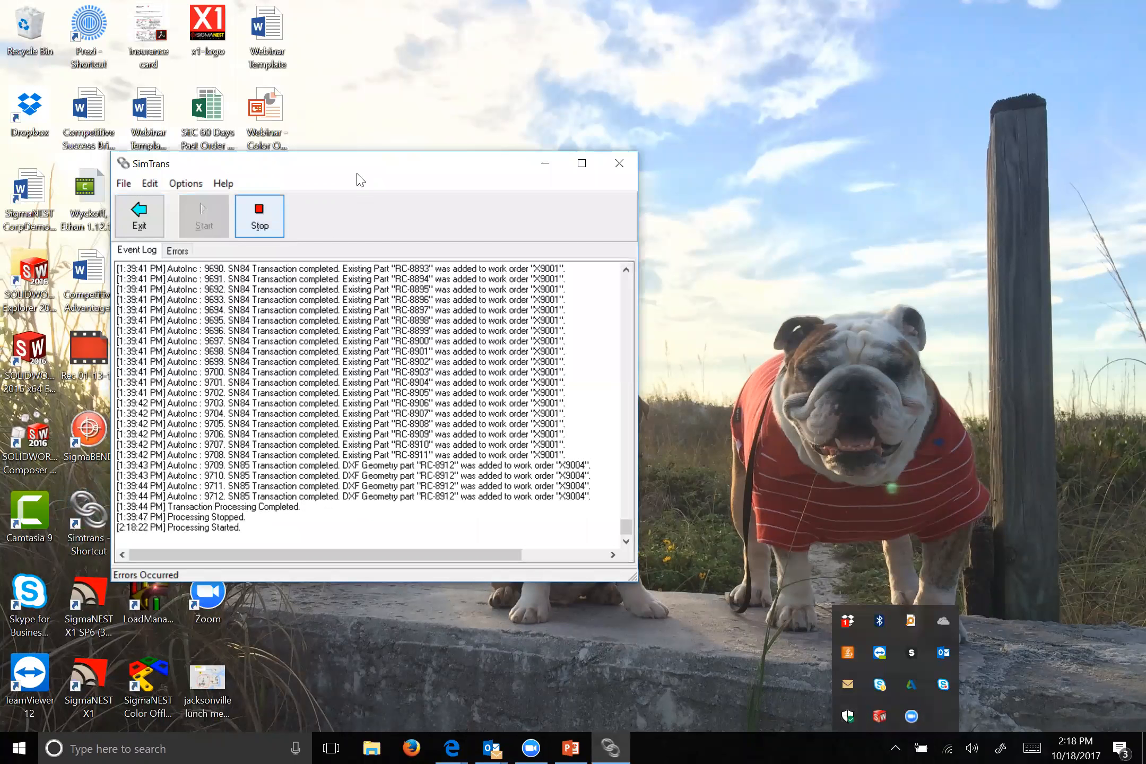
left_click_drag(374, 170, 583, 180)
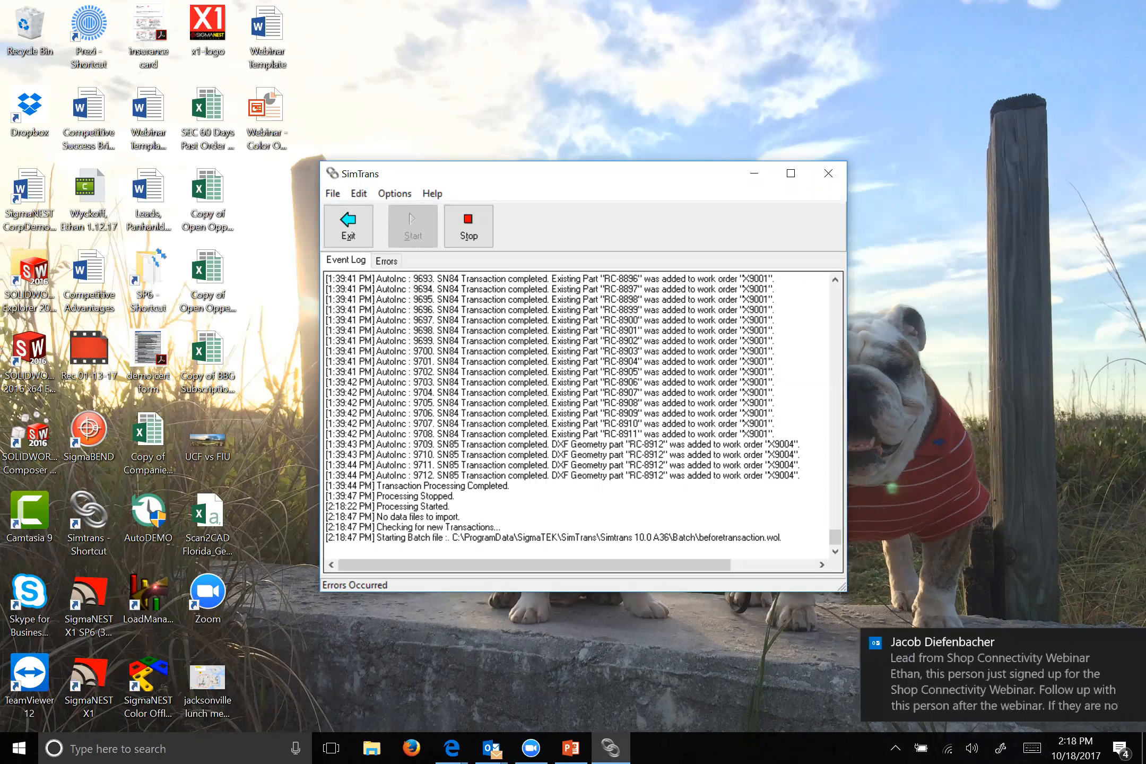
mouse_move(1062, 660)
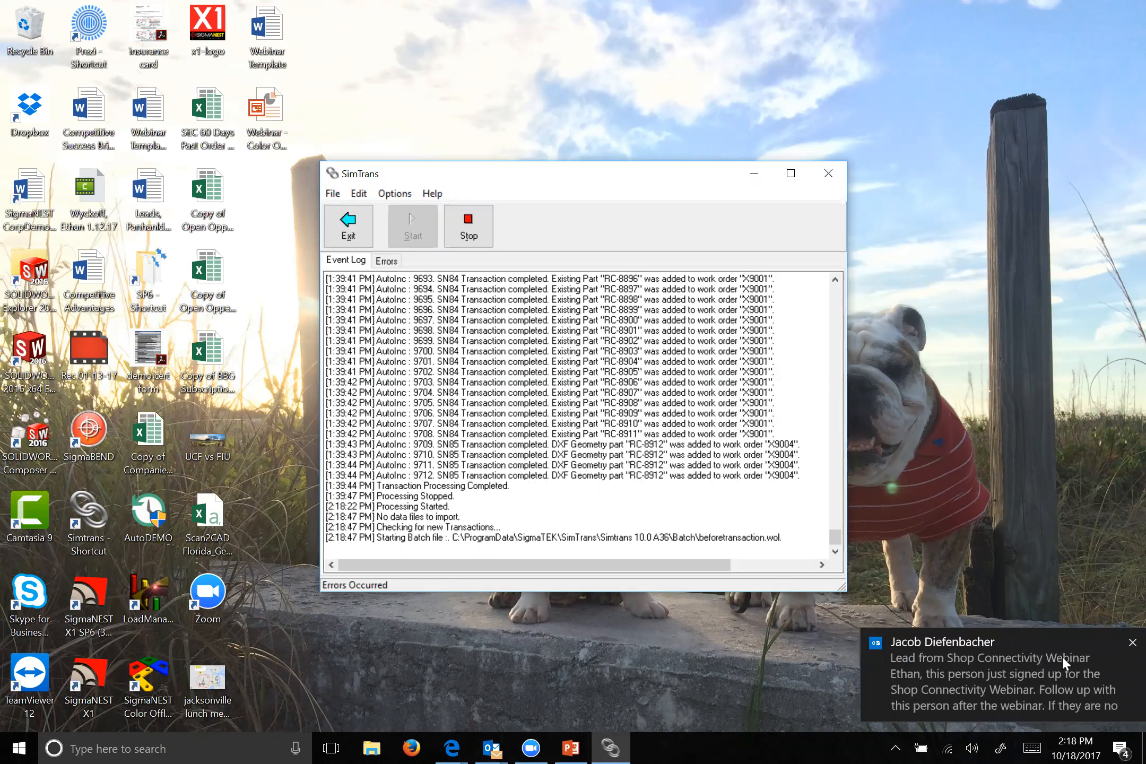
left_click(1132, 643)
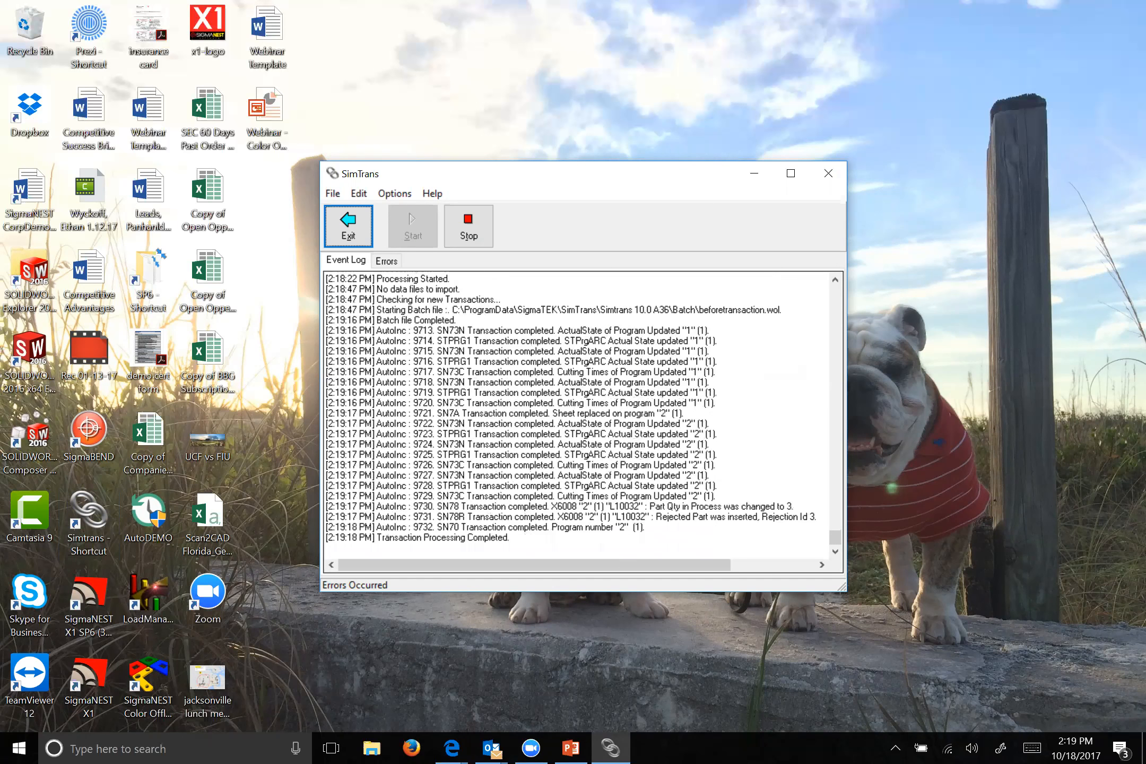
left_click(470, 234)
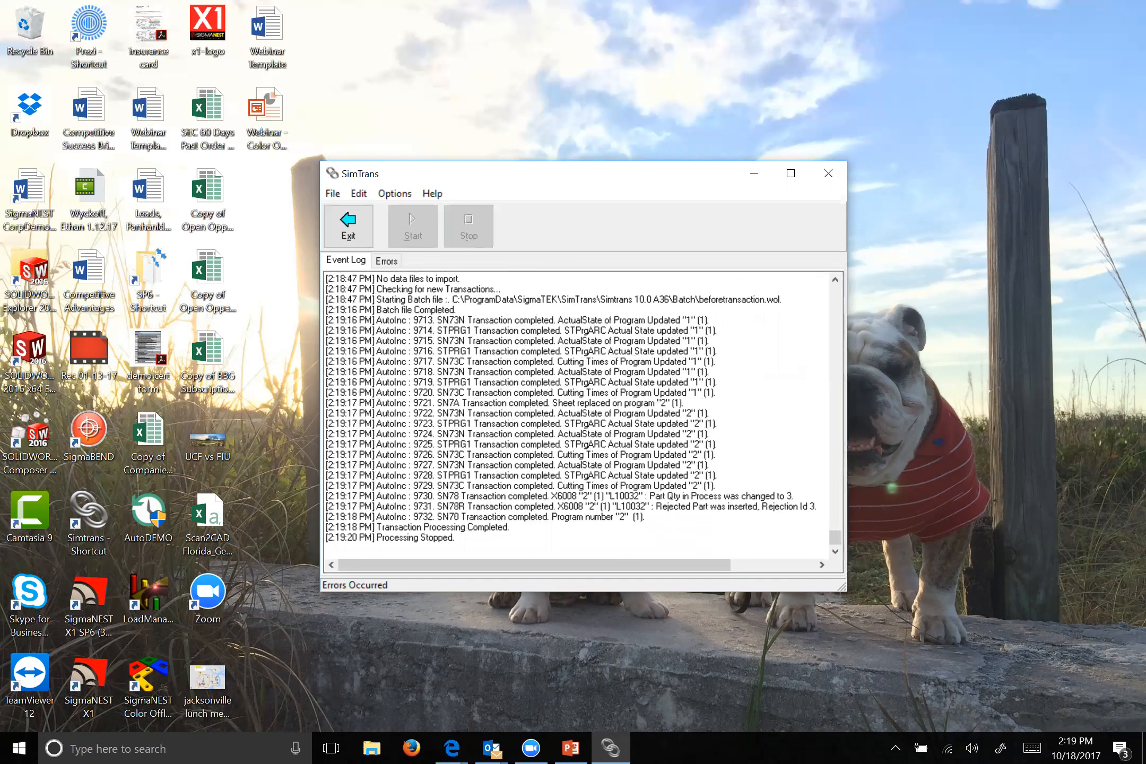
- Examine the event log entries for the rejected part L10032 in work order X6008 and exit SimTrans
left_click_drag(325, 496, 762, 506)
left_click_drag(652, 506, 621, 506)
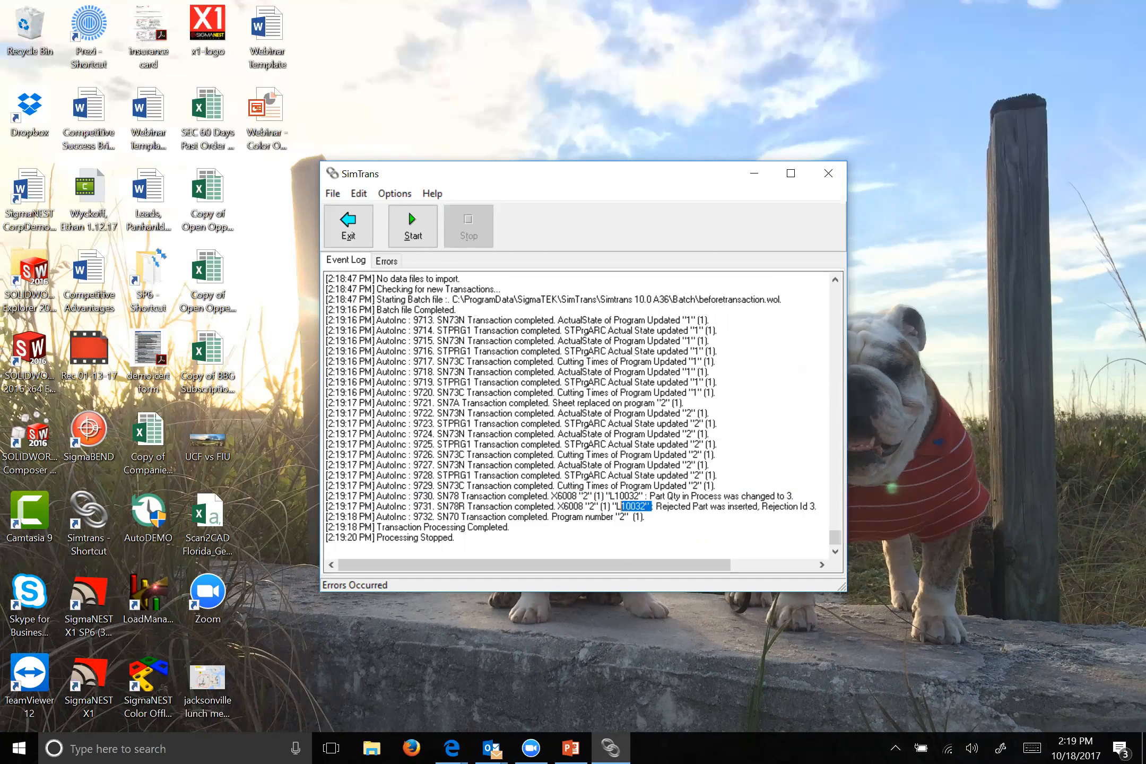
left_click(828, 175)
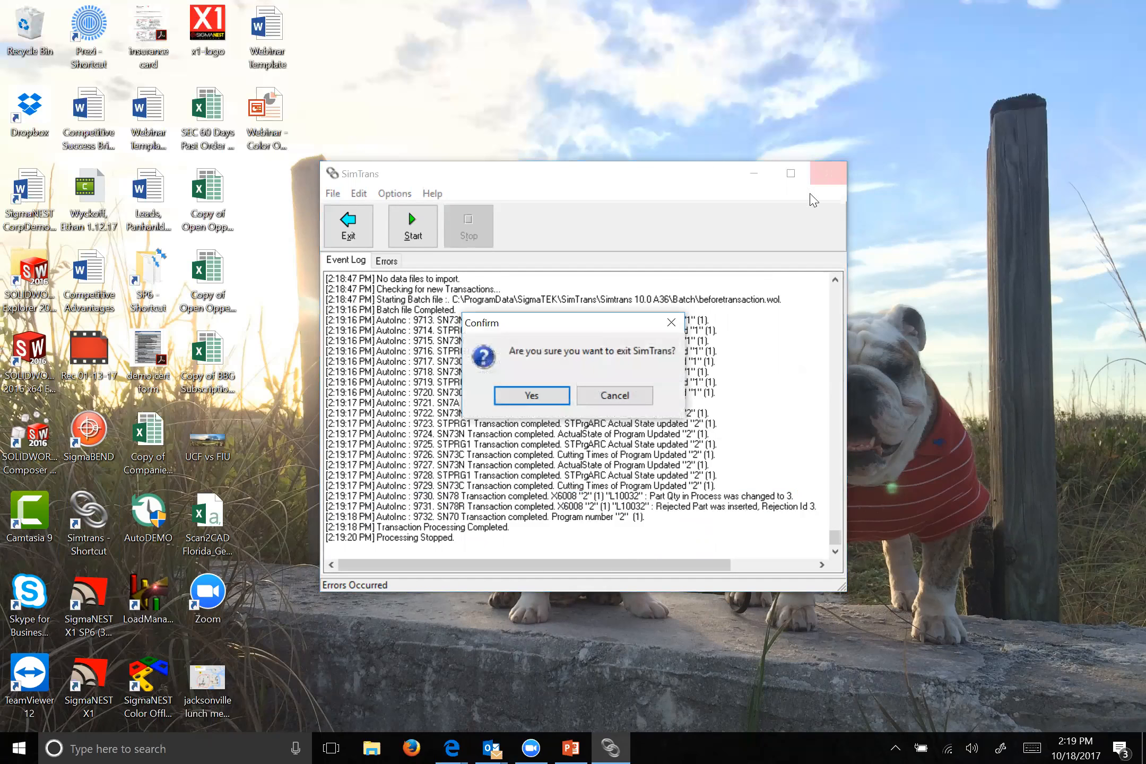
left_click(532, 396)
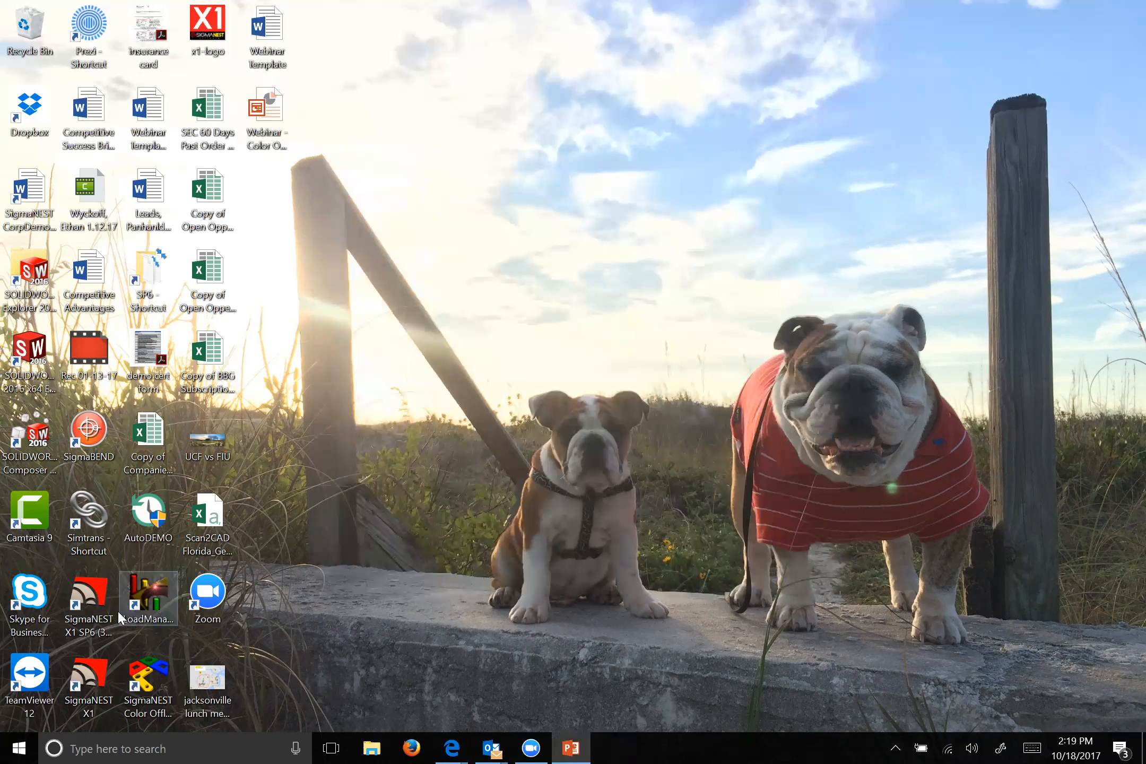
- Launch SigmaNEST X1 SP6 (32-bit) and log in with the account password
double_click(99, 606)
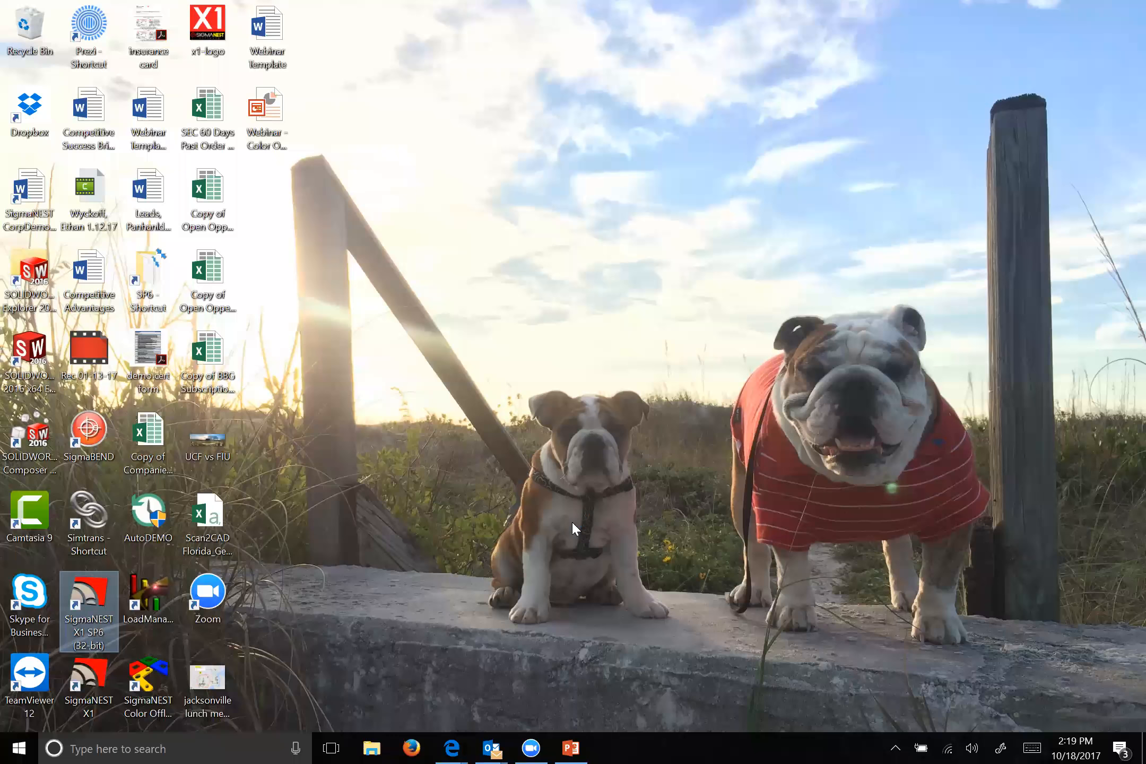
key("Tab")
type("***")
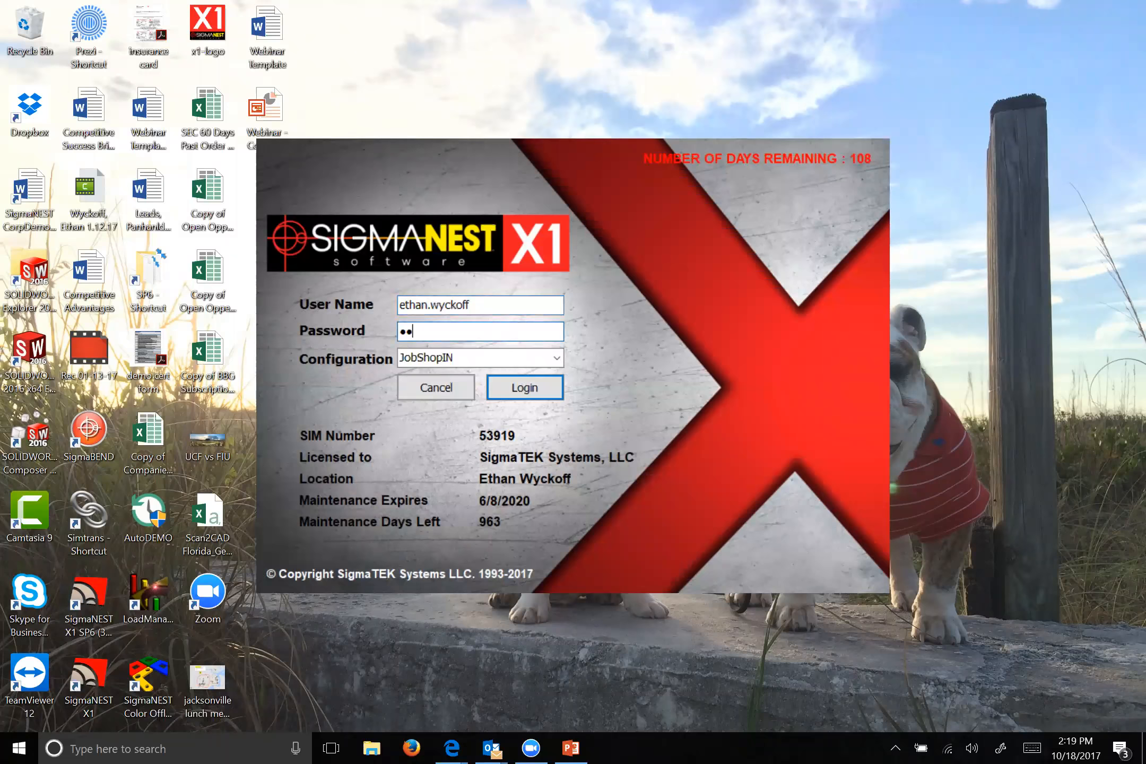
key("Return")
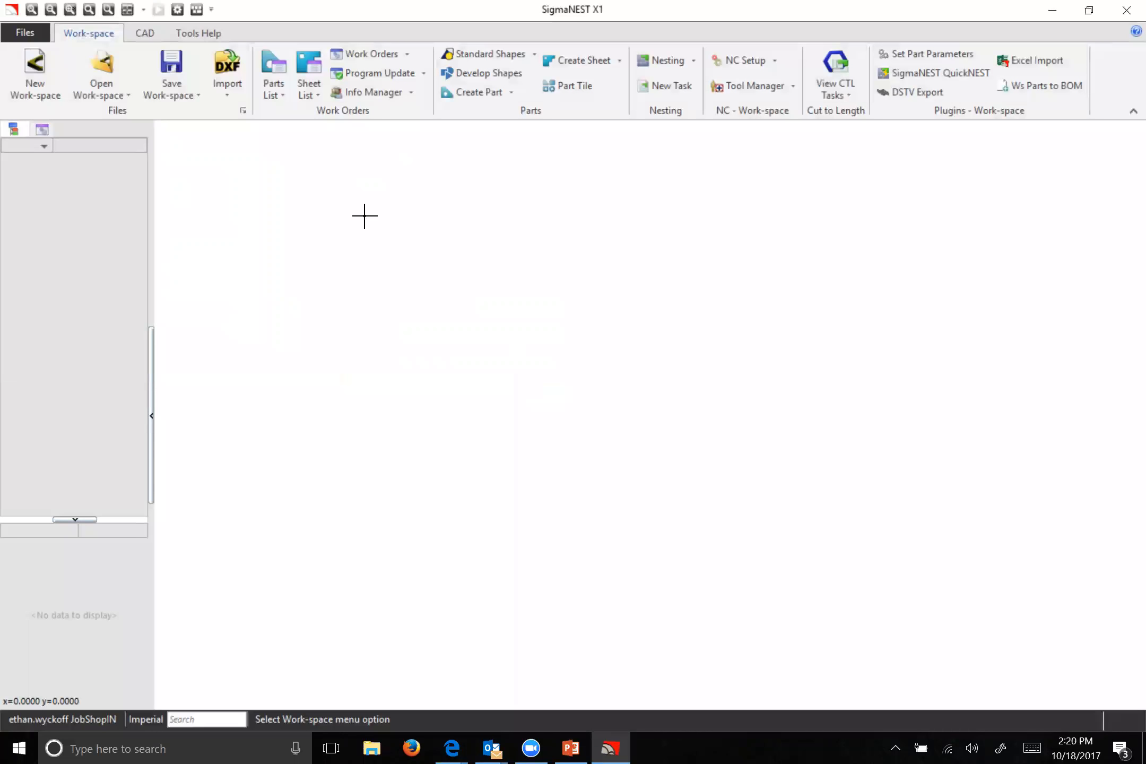
- Open the work order list and filter it to the status In Progress
left_click(393, 56)
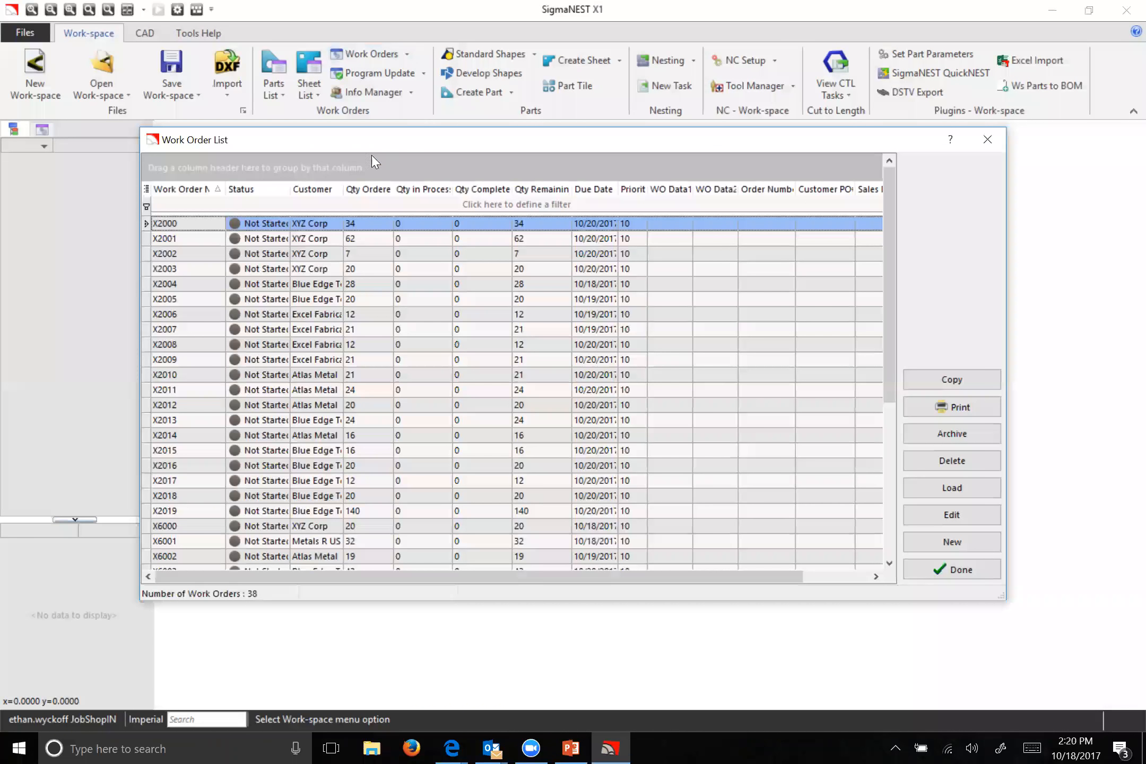
left_click(283, 188)
left_click(267, 226)
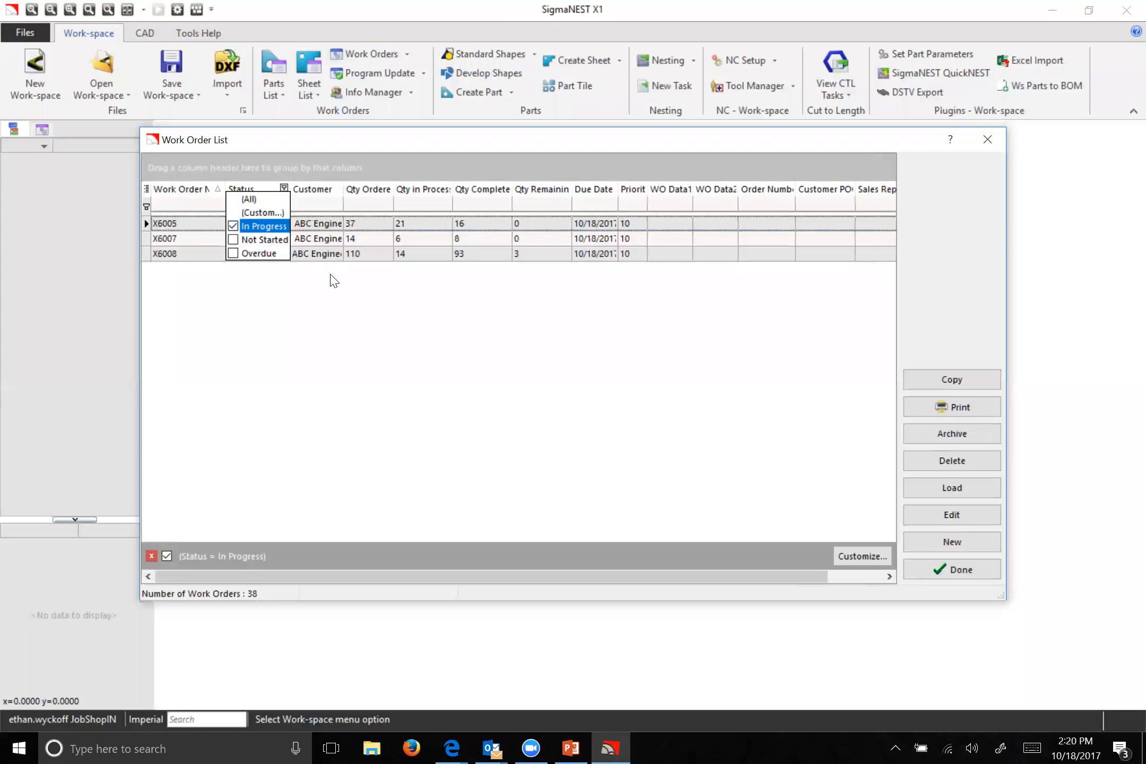
left_click(240, 318)
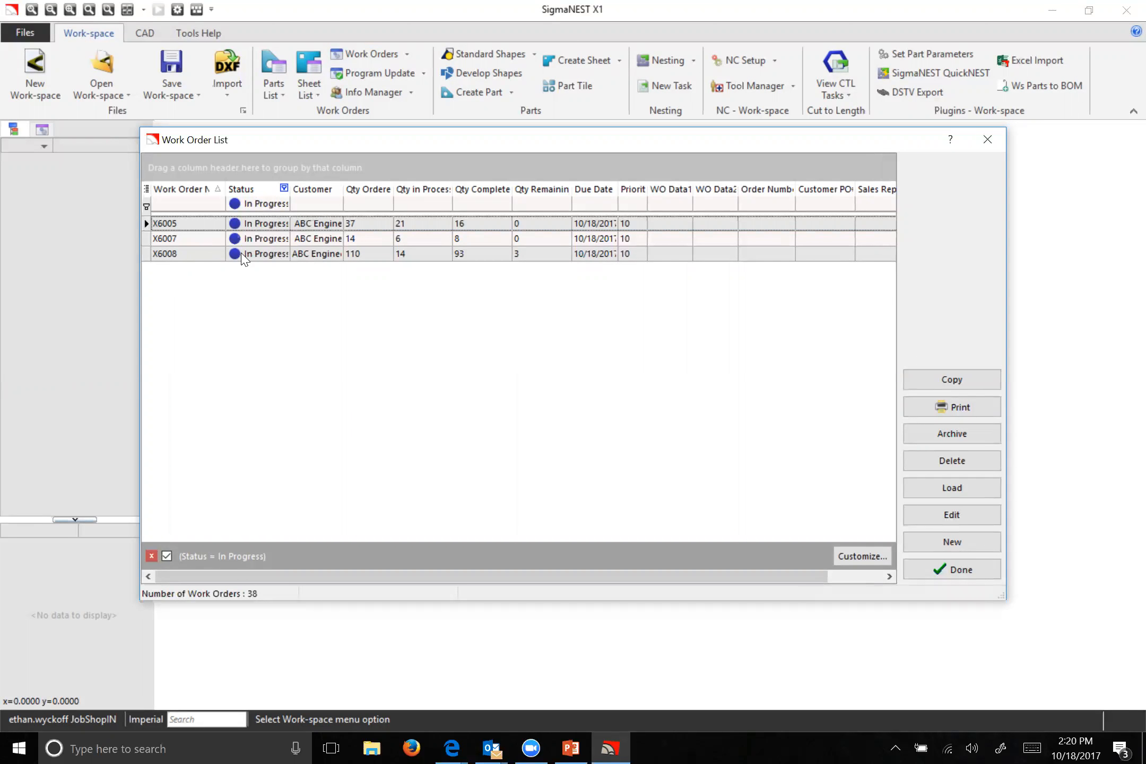
- Check the status and quantities of part L10032 in work order X6008, then close the parts and work order lists
left_click(201, 255)
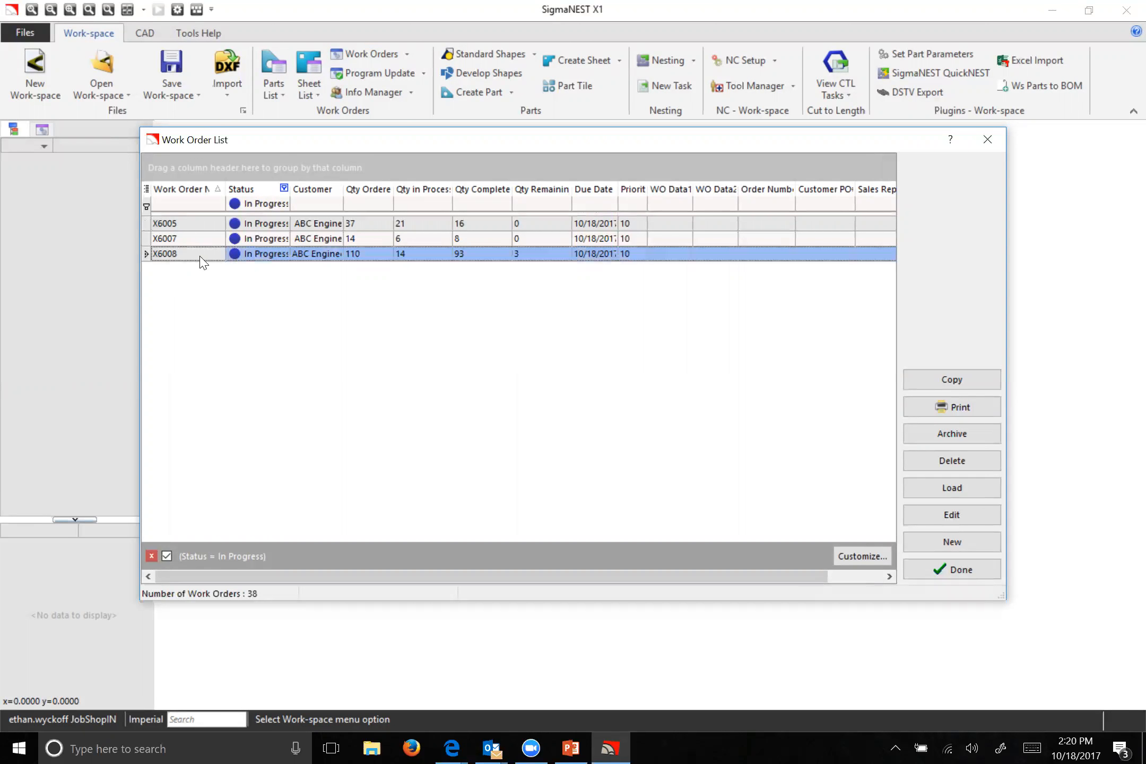
double_click(201, 259)
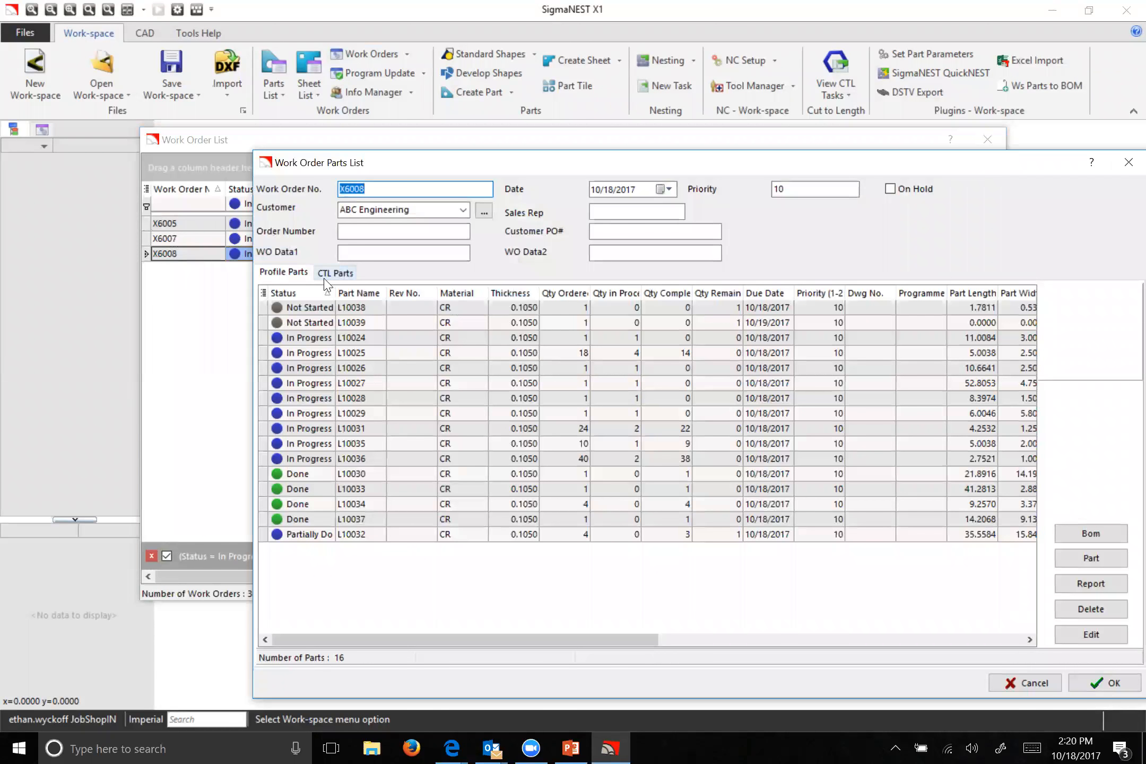
left_click(314, 536)
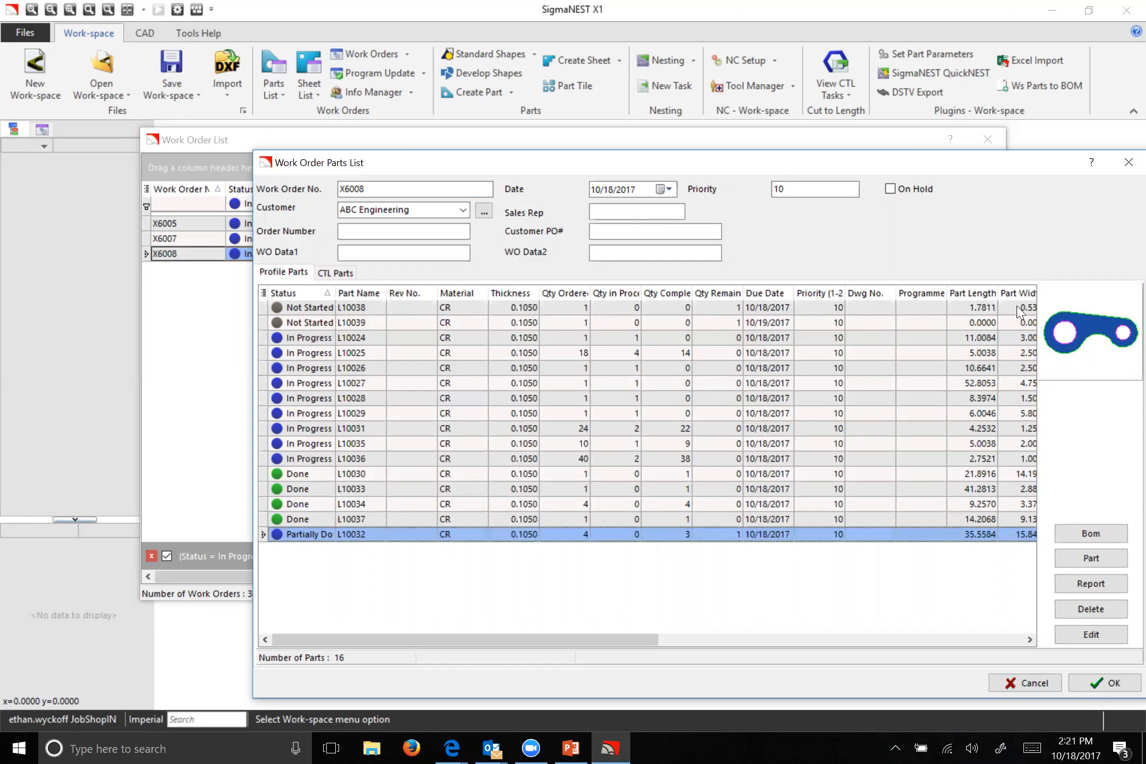
left_click_drag(928, 162, 835, 151)
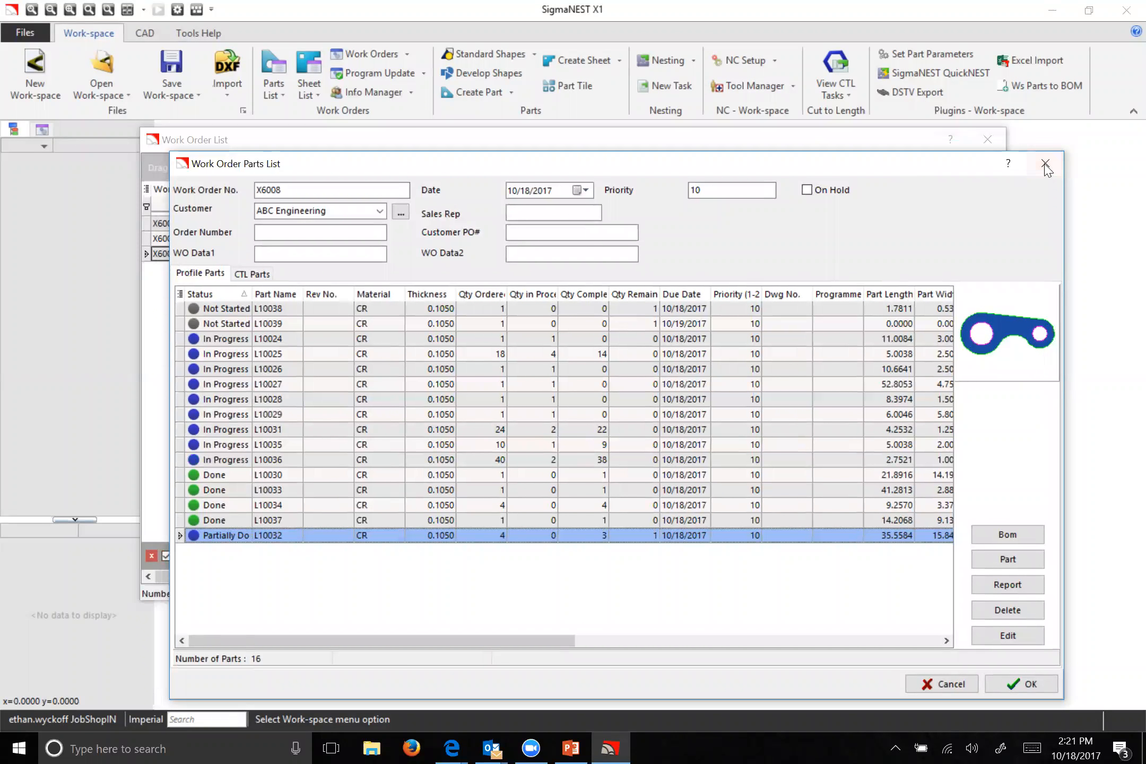
left_click(1038, 153)
left_click(988, 140)
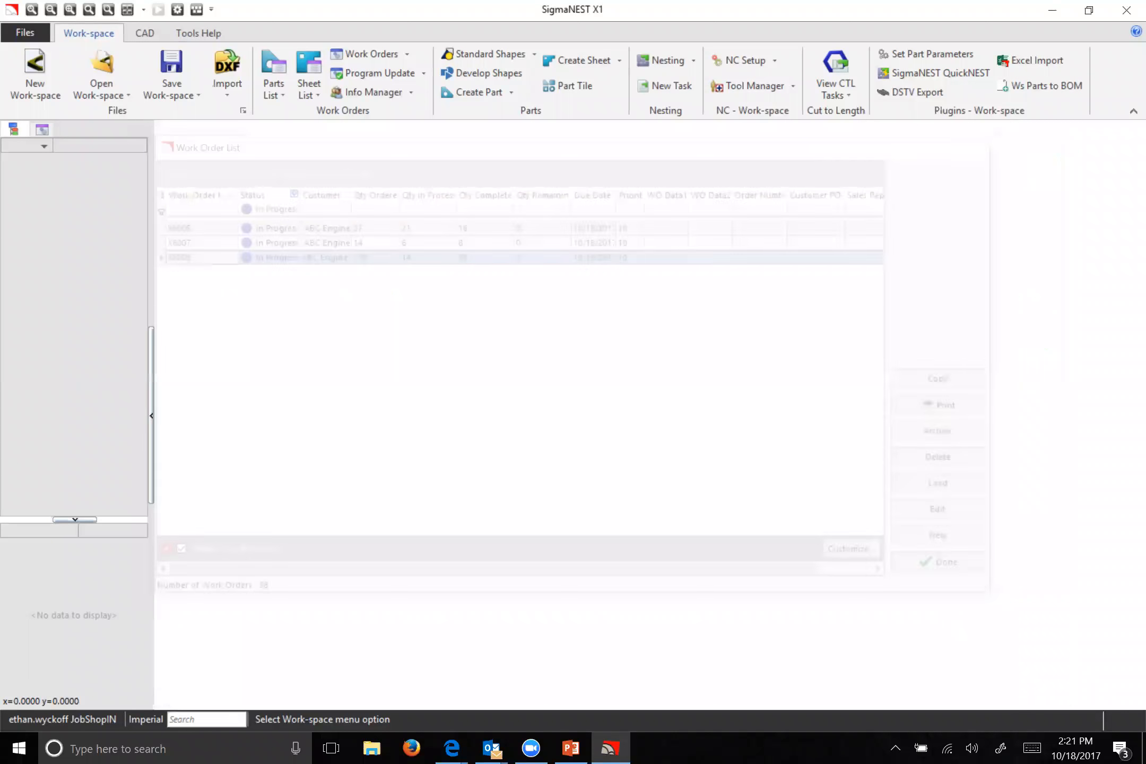